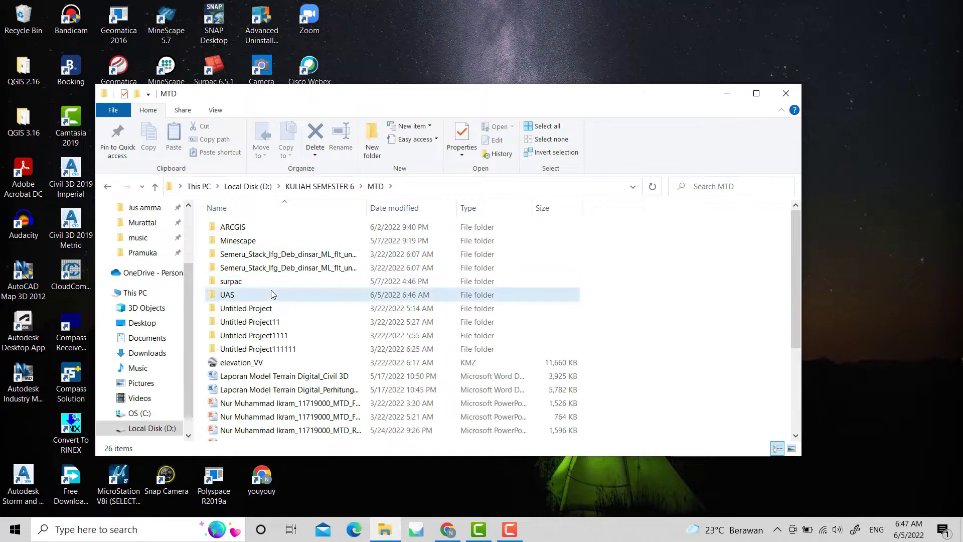
View the contents of the UAS folder, and launch ArcMap 10.8 with a blank untitled map.
double_click(273, 295)
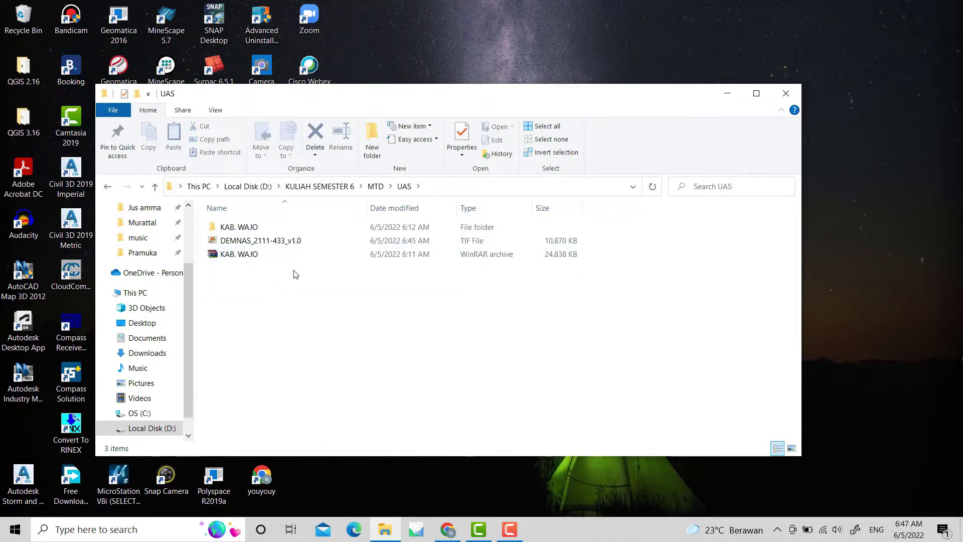
left_click(139, 526)
type("arcmap")
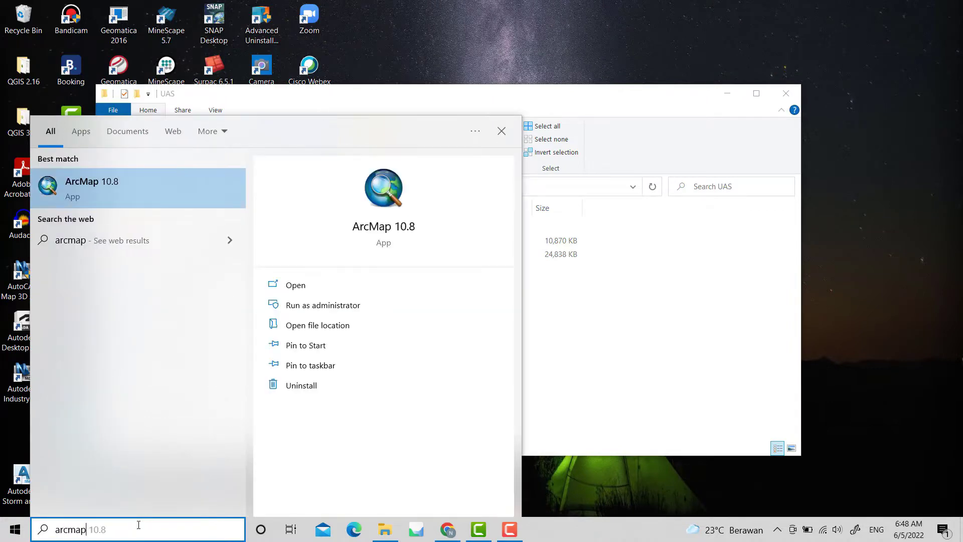
key("Return")
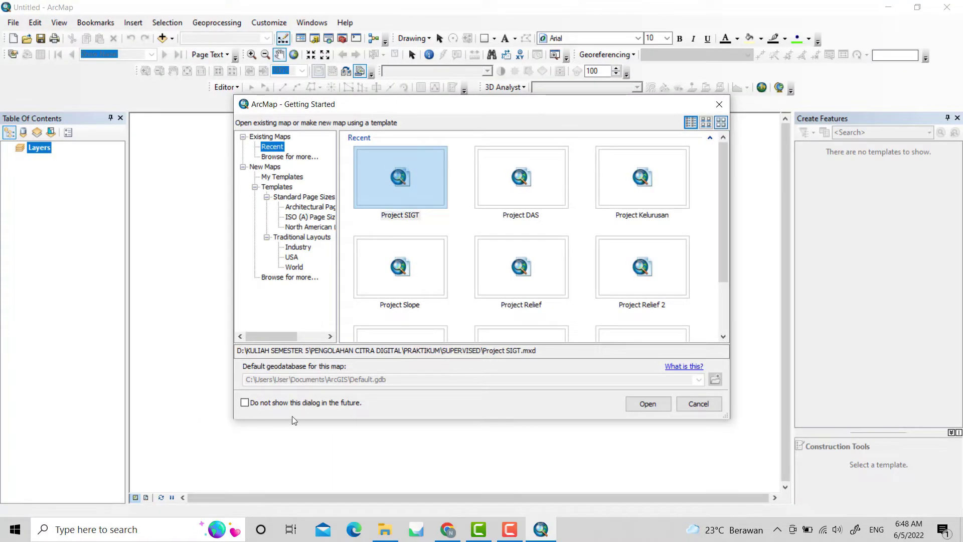
left_click(689, 403)
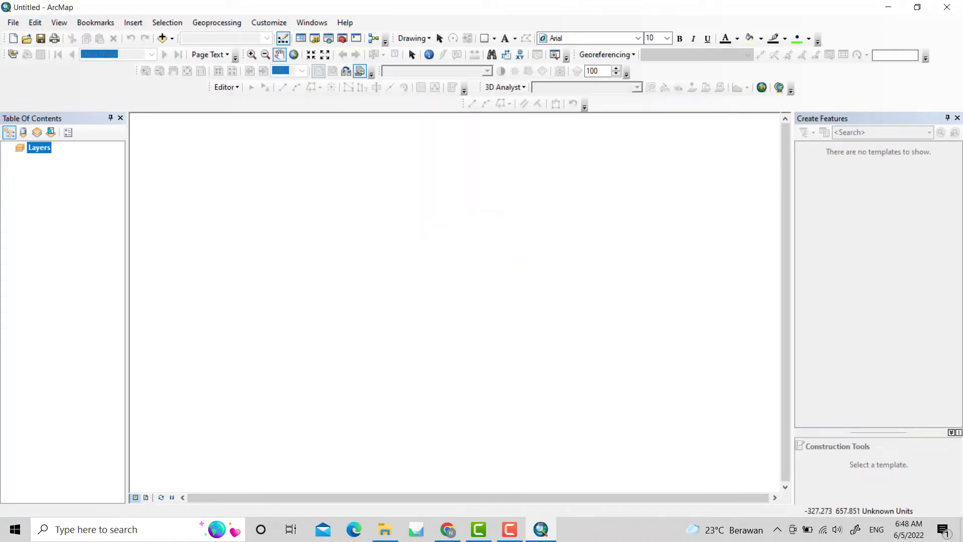
Set the data frame's coordinate system to the projected WGS 1984 UTM Zone 51S.
right_click(40, 151)
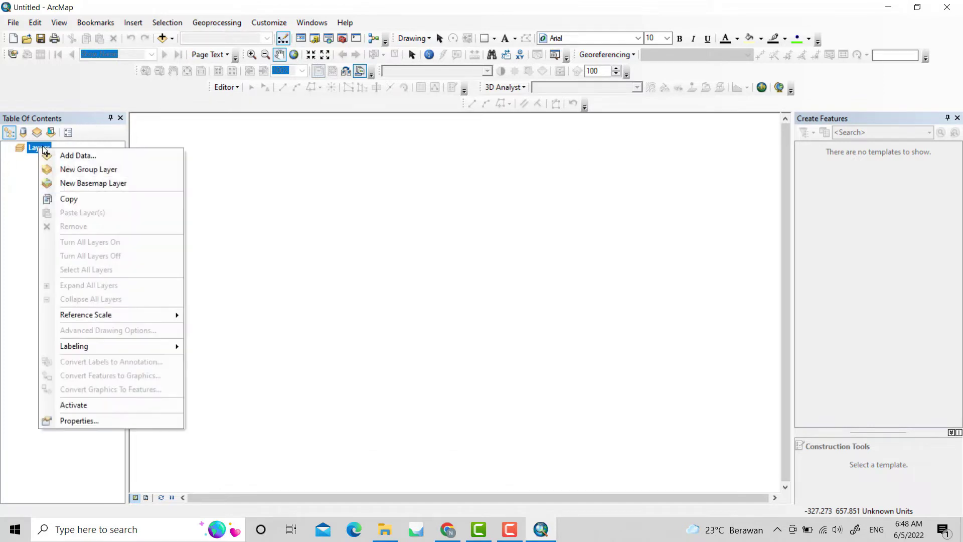
left_click(111, 420)
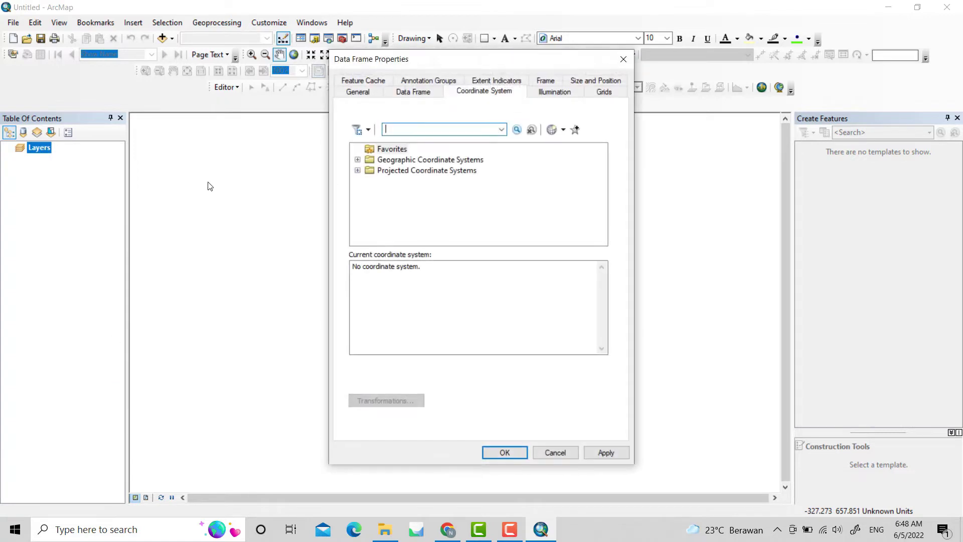
left_click(358, 170)
scroll(376, 214, "down", 2)
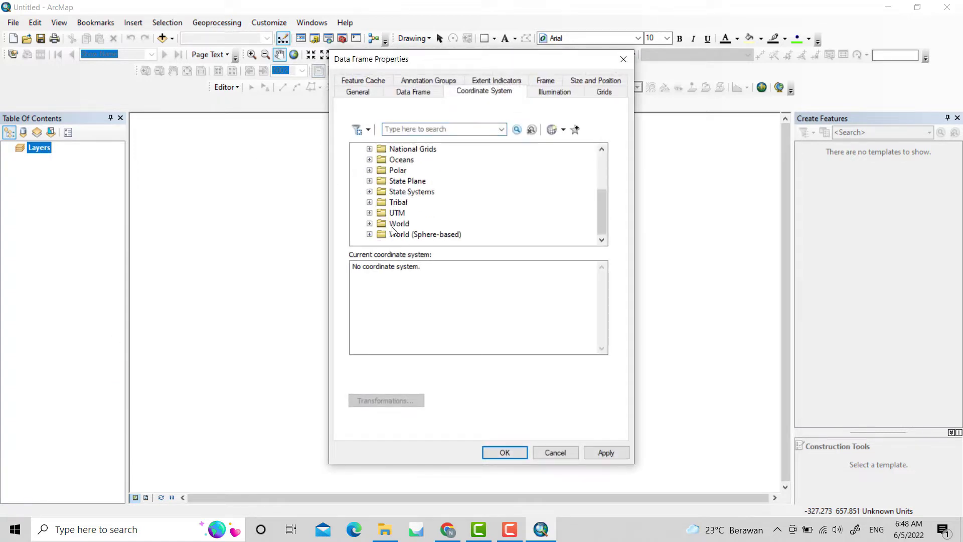
left_click(370, 213)
scroll(382, 218, "down", 3)
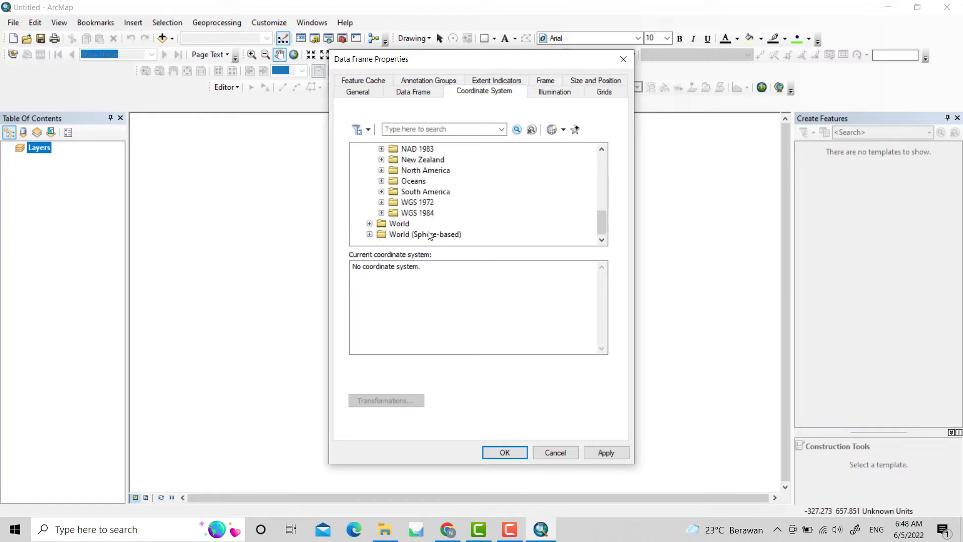
left_click(381, 212)
left_click(393, 234)
scroll(494, 235, "down", 3)
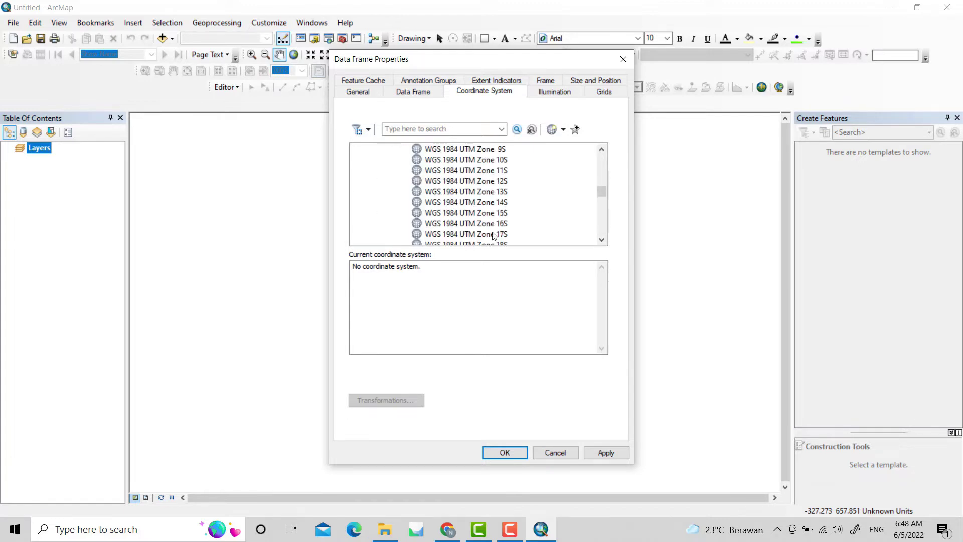
scroll(494, 236, "down", 12)
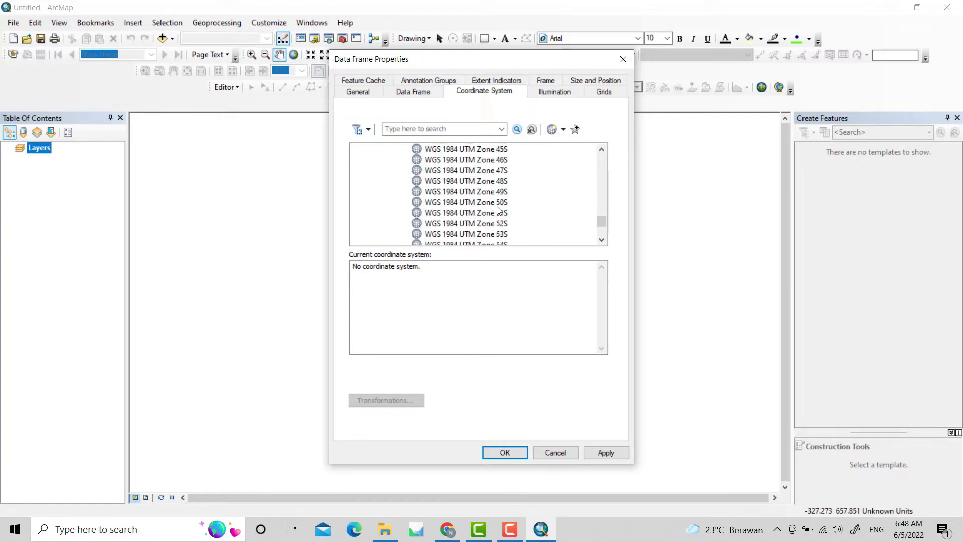
left_click(499, 212)
left_click(504, 453)
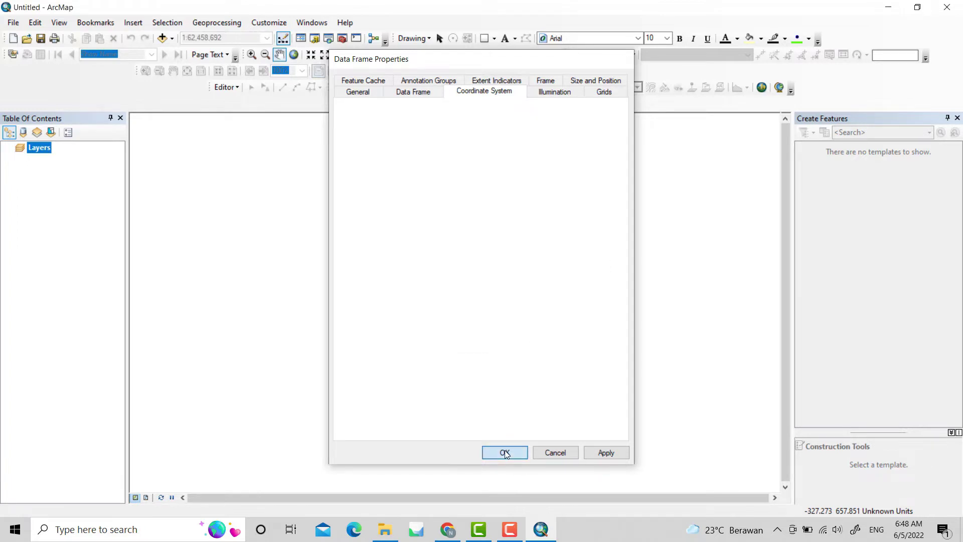
Add the DEMNAS_2111-433_v1.0.tif raster to the map, building its pyramids and dismissing the spatial reference warning.
right_click(40, 152)
left_click(96, 157)
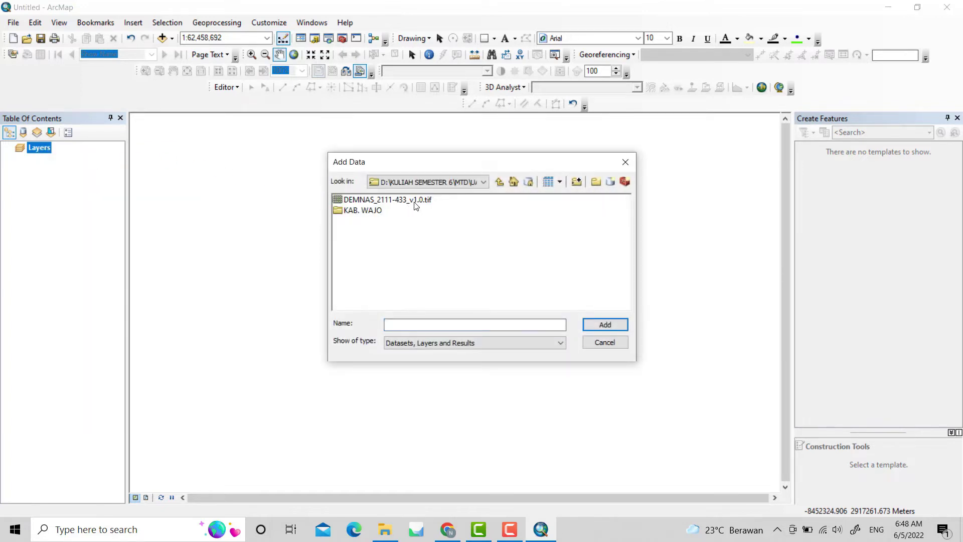
left_click(415, 201)
left_click(615, 326)
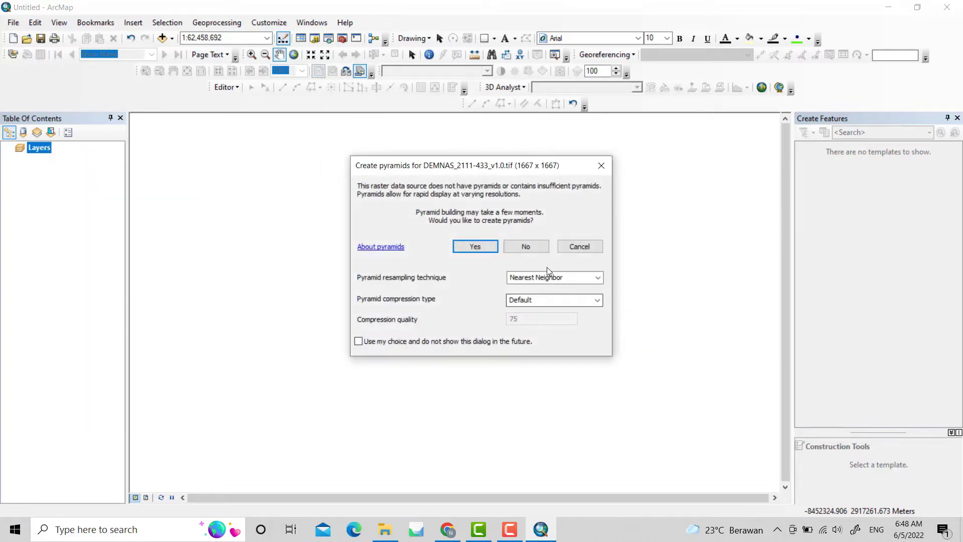
left_click(475, 247)
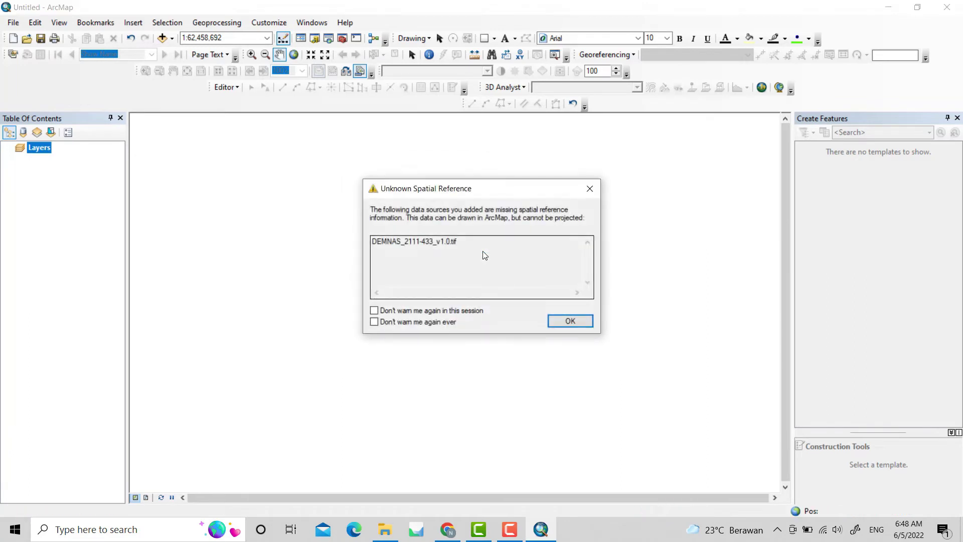
left_click(571, 322)
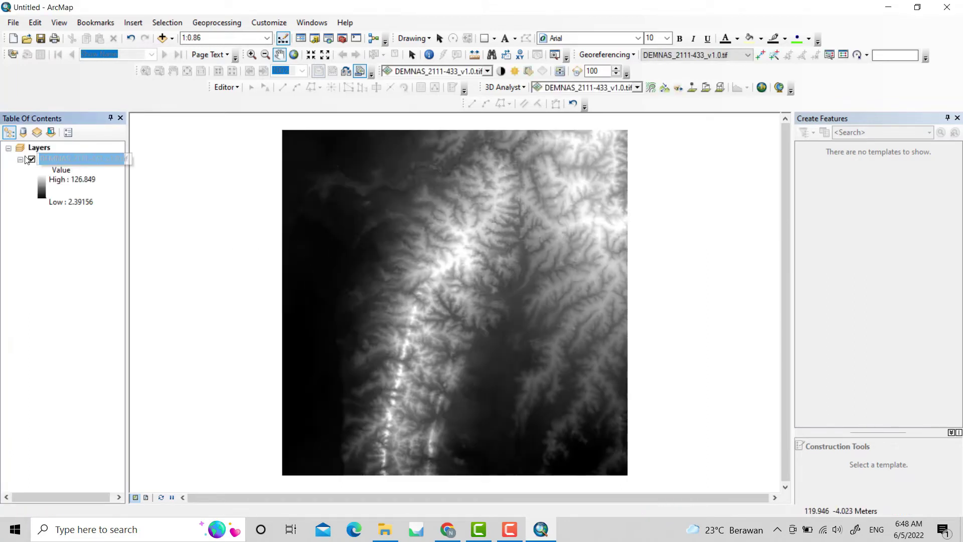
Check the extent and spatial reference in the DEMNAS layer's source properties.
right_click(62, 160)
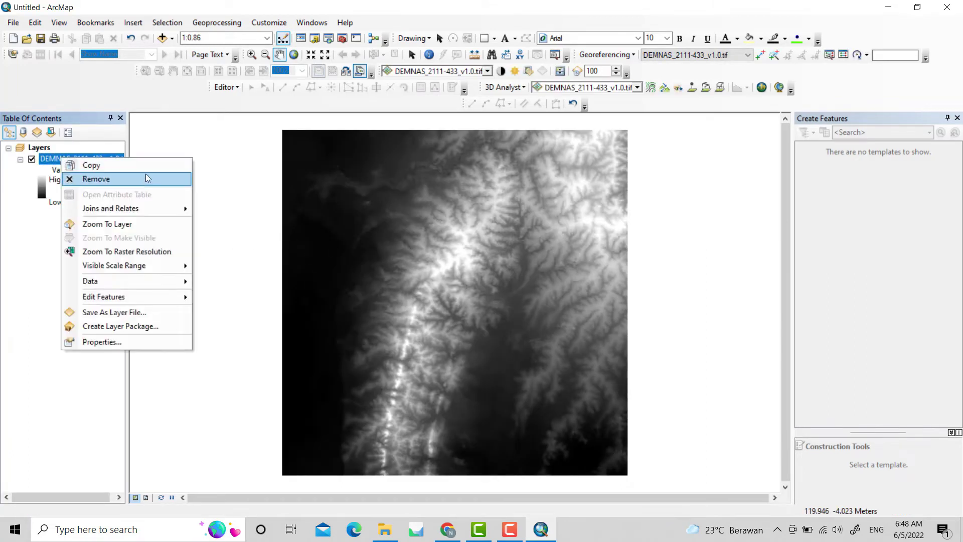
left_click(159, 344)
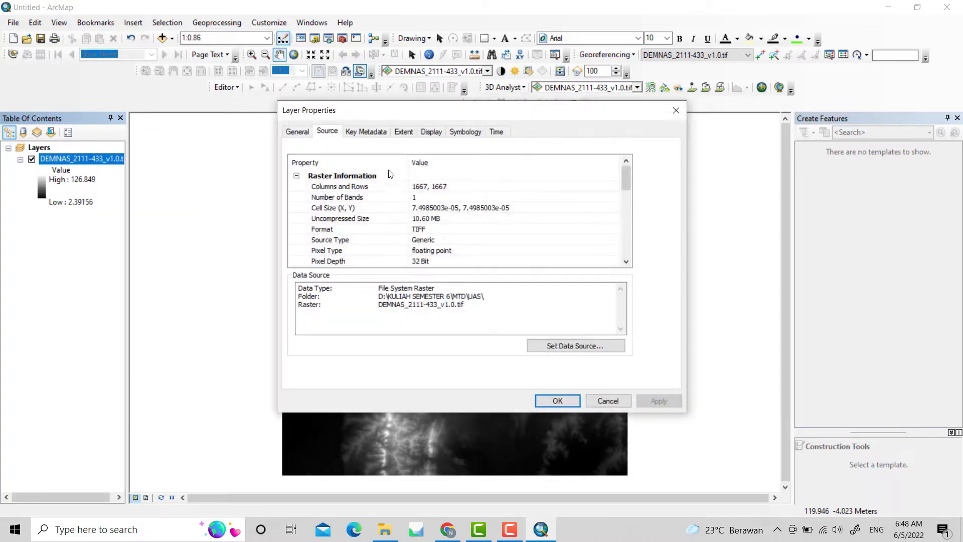
scroll(421, 214, "down", 5)
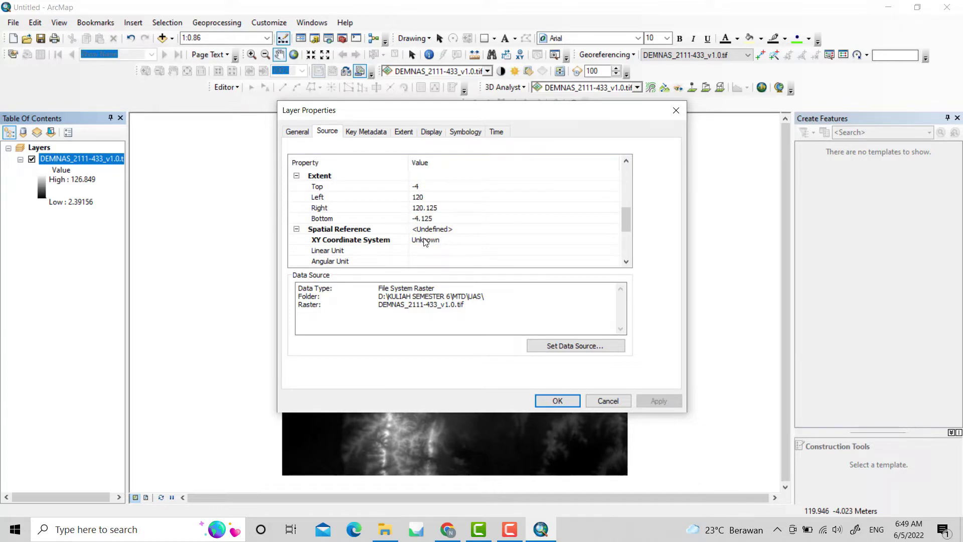
left_click(609, 401)
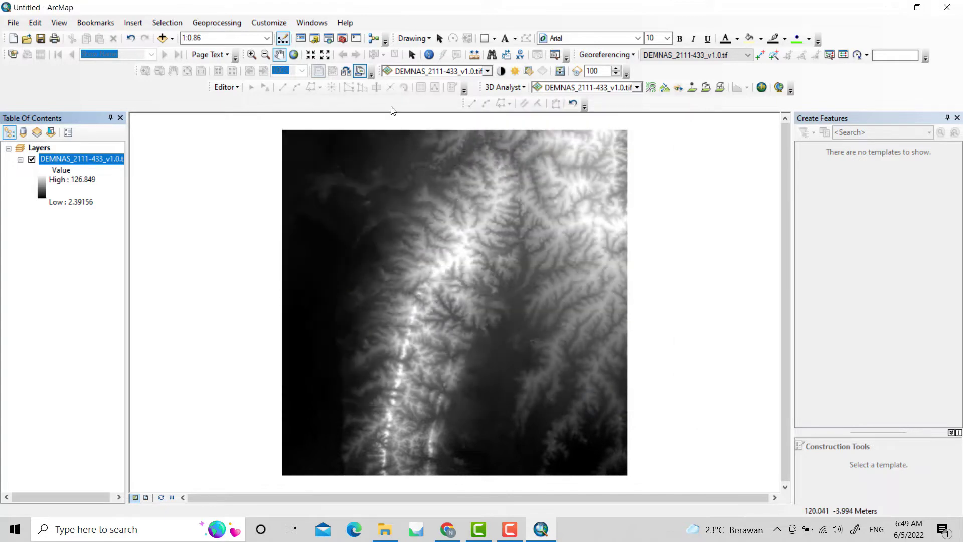
Start the Project Raster tool from the Data Management projection tools with DEMNAS_2111-433_v1.0.tif as the input raster.
left_click(343, 40)
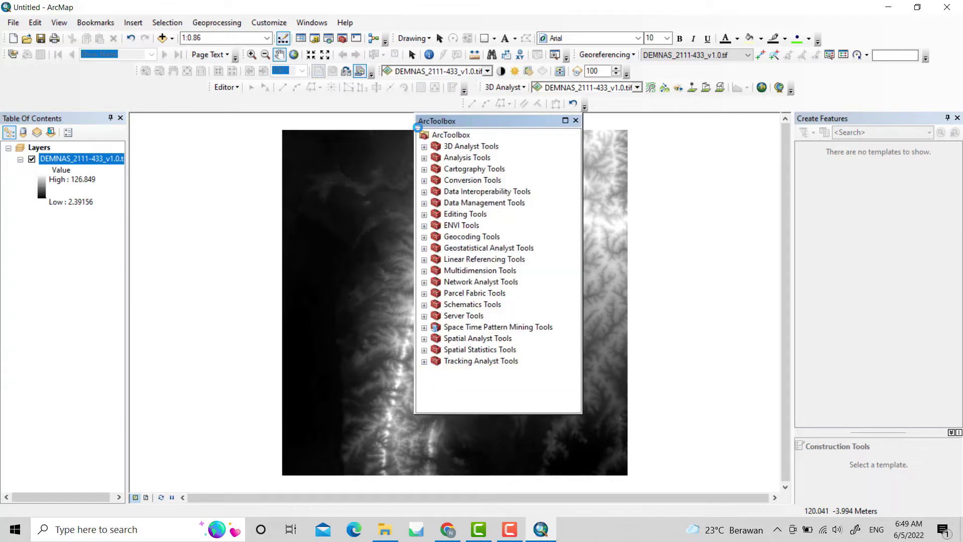
left_click(424, 203)
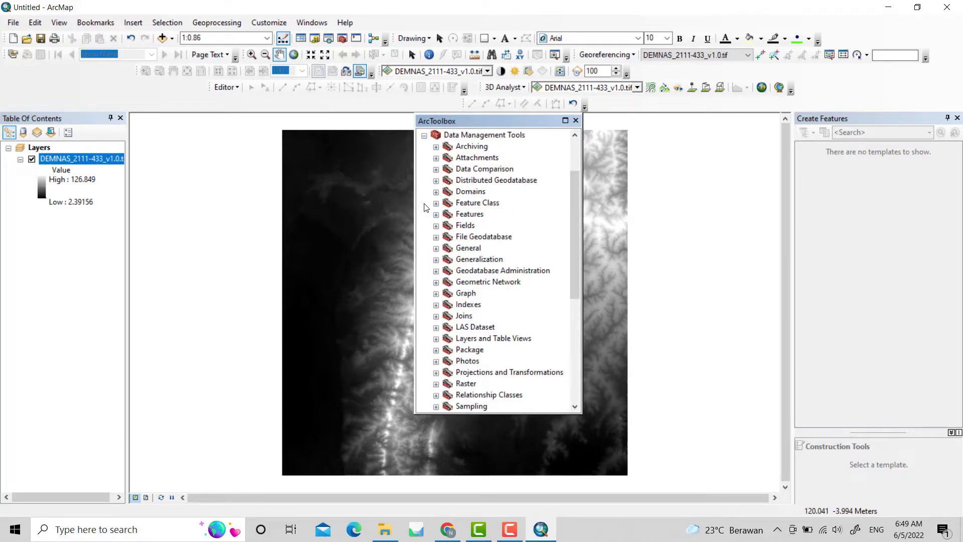
left_click(436, 372)
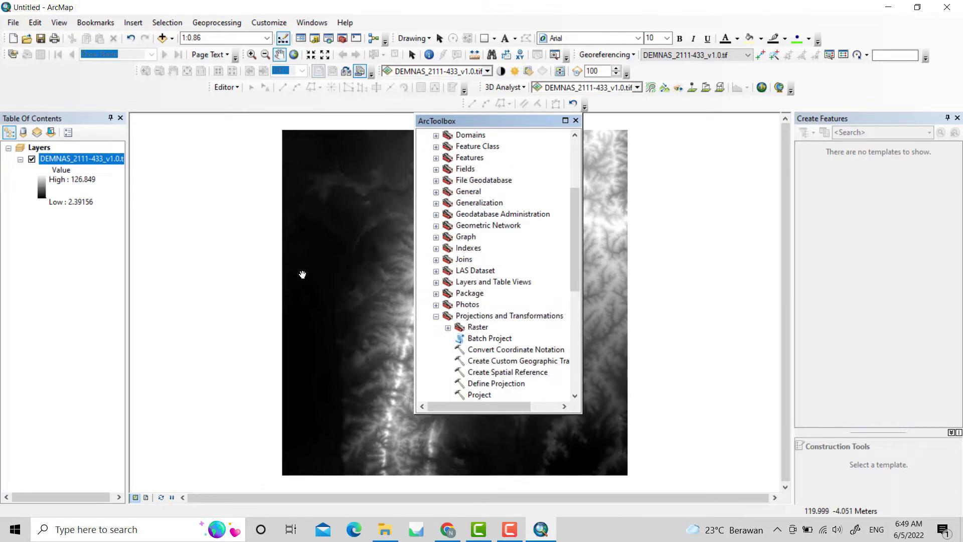
left_click(448, 327)
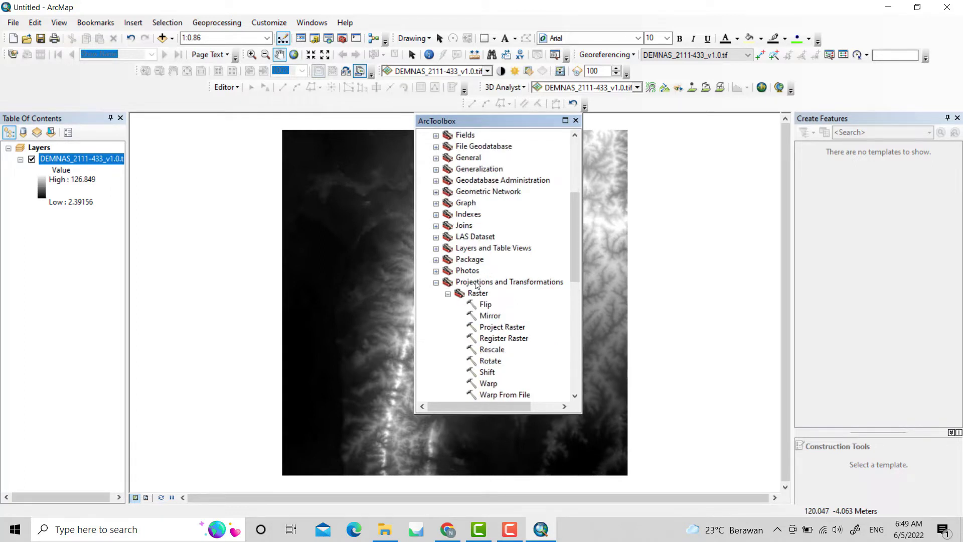
double_click(502, 328)
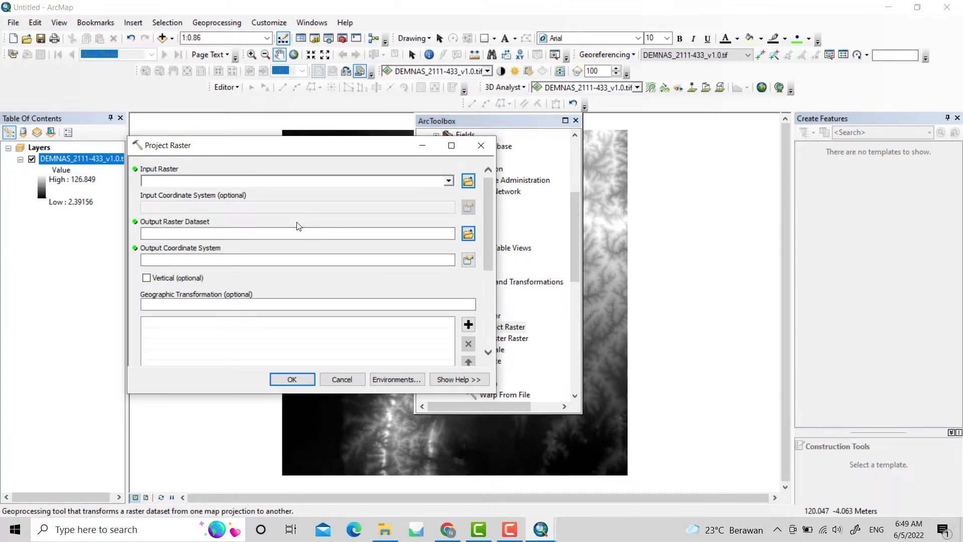
left_click(450, 181)
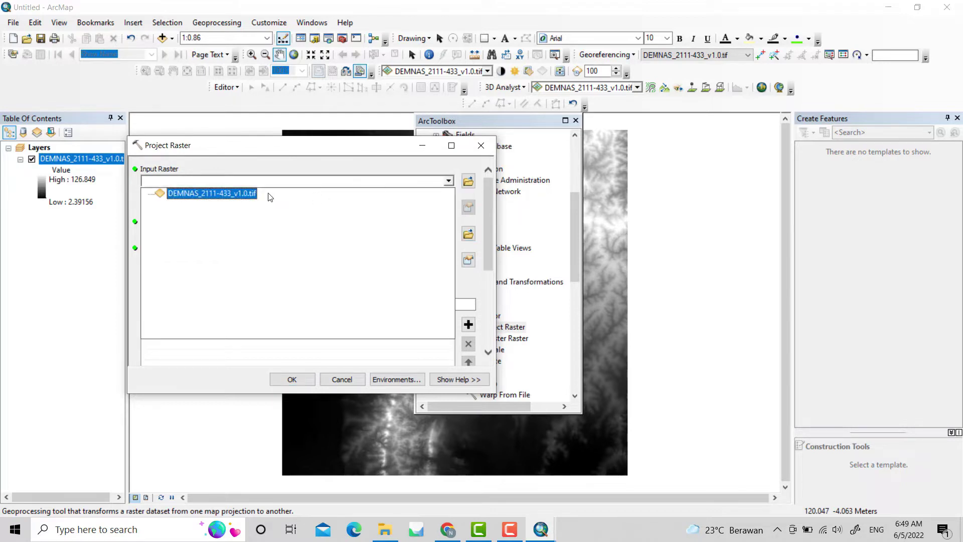
left_click(237, 193)
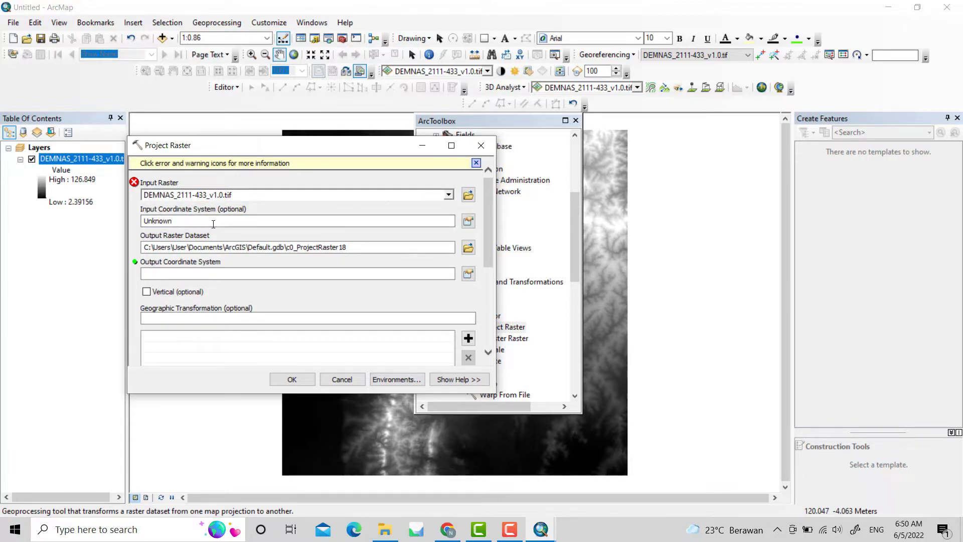
Set the input coordinate system of Project Raster to the geographic world system WGS 1984.
left_click(467, 221)
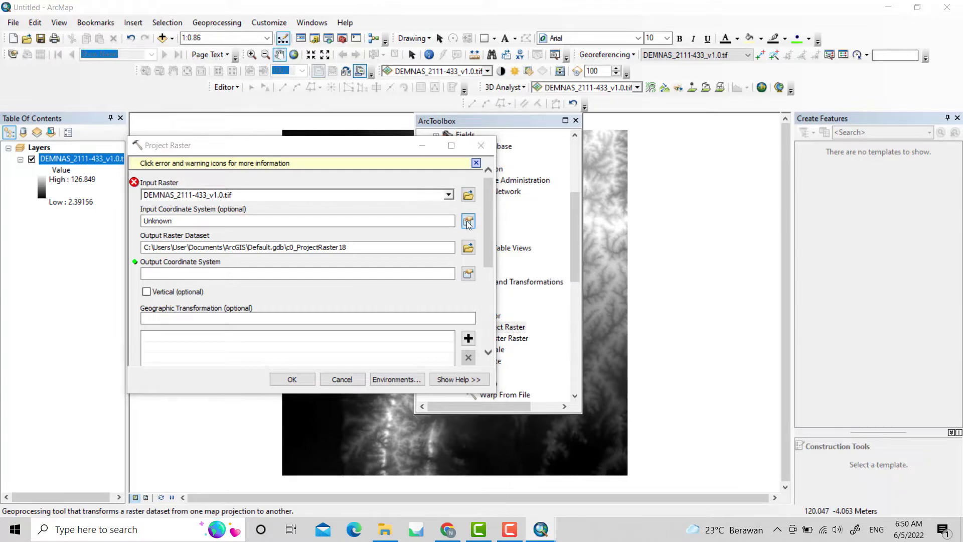
left_click(192, 175)
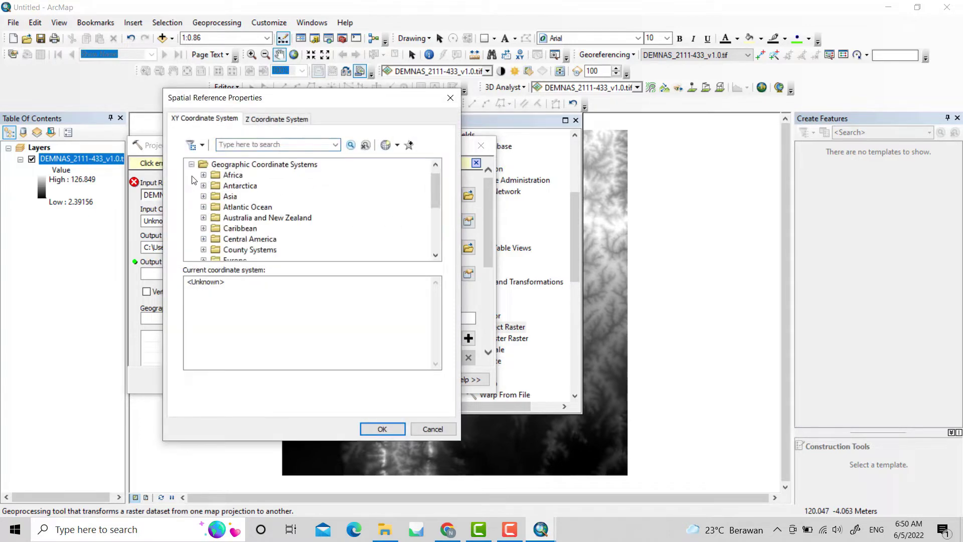
scroll(255, 246, "down", 4)
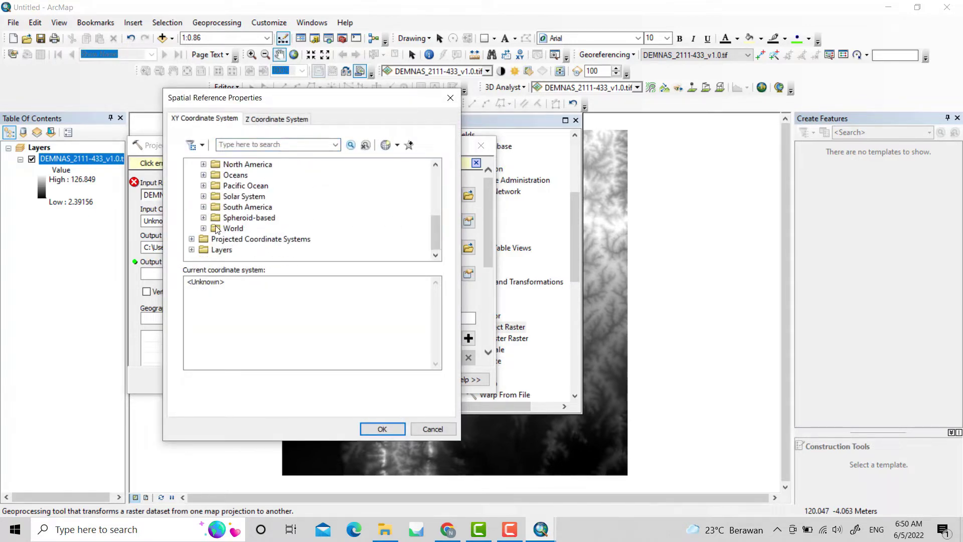
left_click(204, 228)
scroll(245, 231, "down", 5)
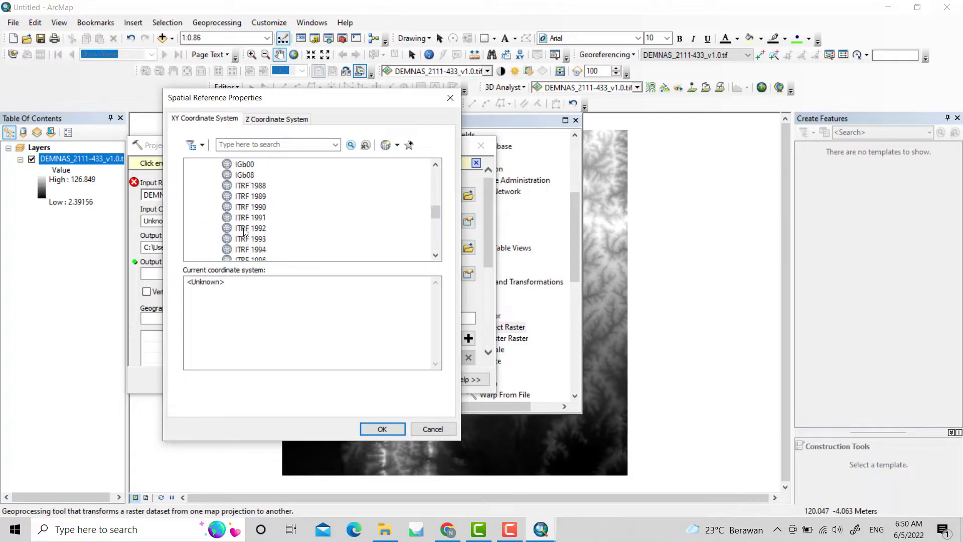
scroll(246, 231, "down", 7)
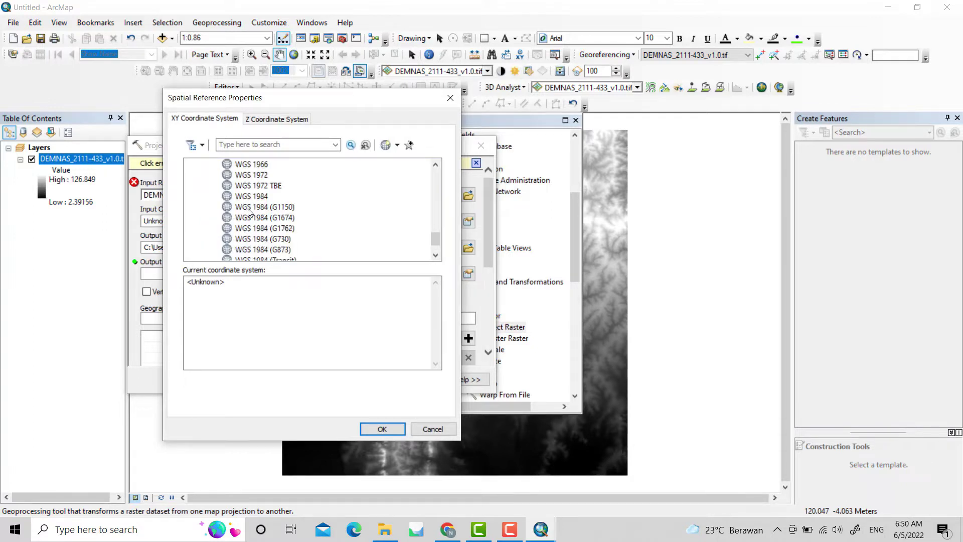
left_click(253, 196)
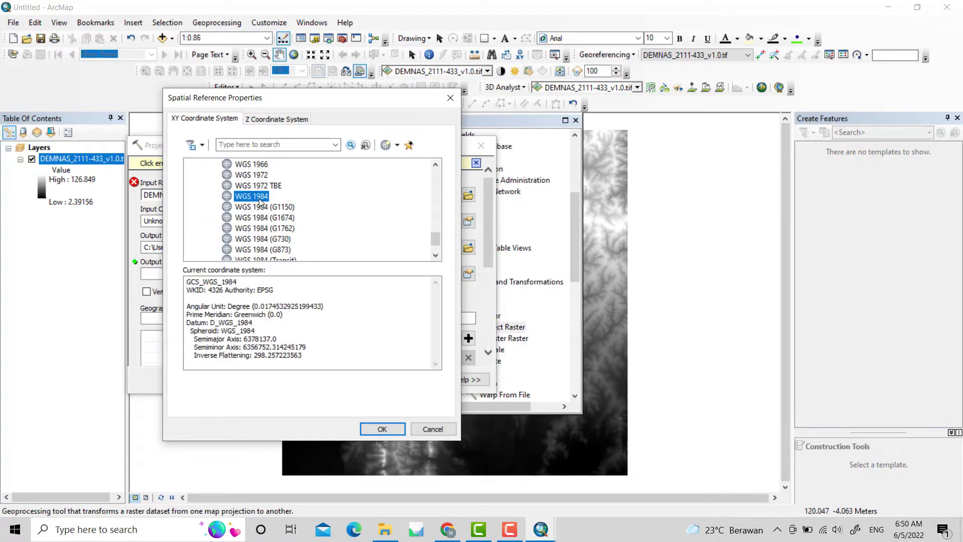
left_click(381, 429)
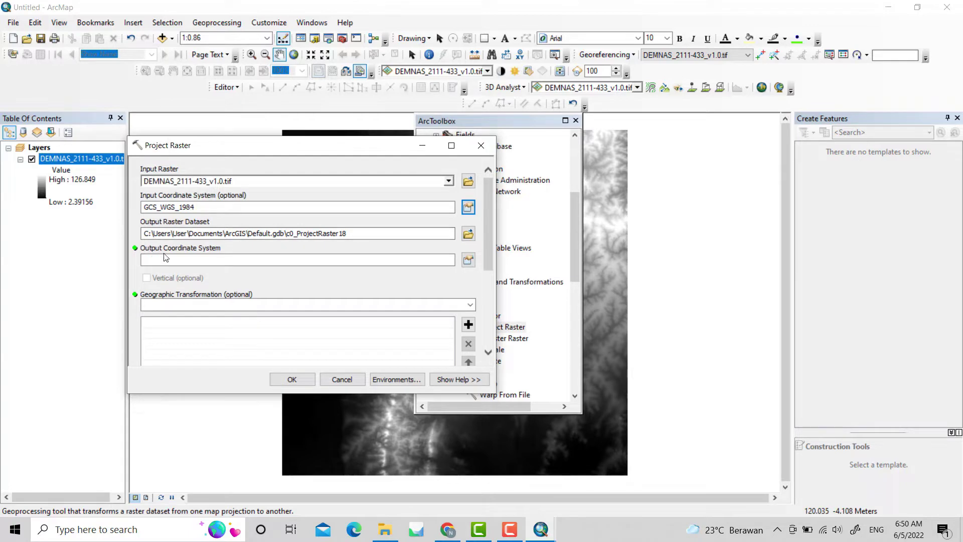
Set the output coordinate system of Project Raster to WGS 1984 UTM Zone 51S and run the tool on the DEMNAS raster.
left_click(468, 259)
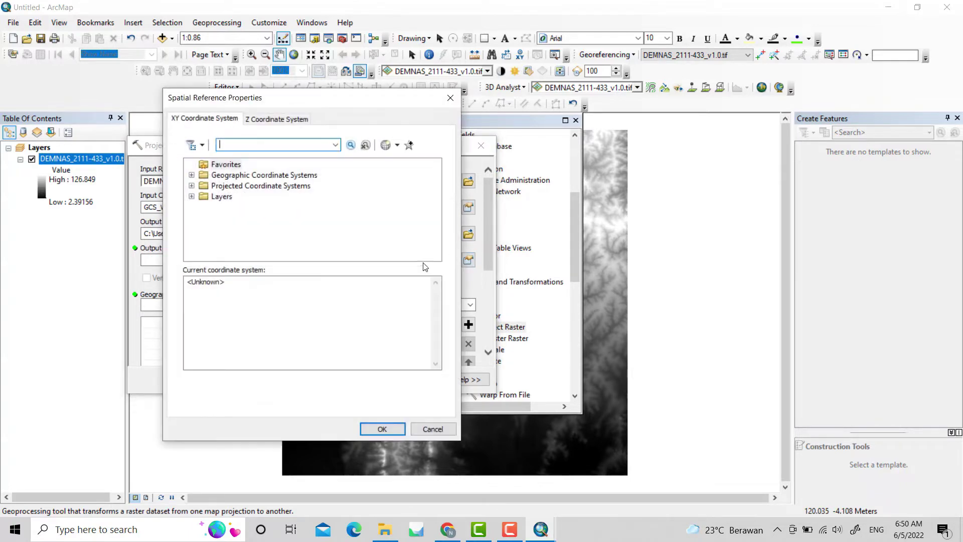
left_click(192, 186)
scroll(245, 238, "down", 2)
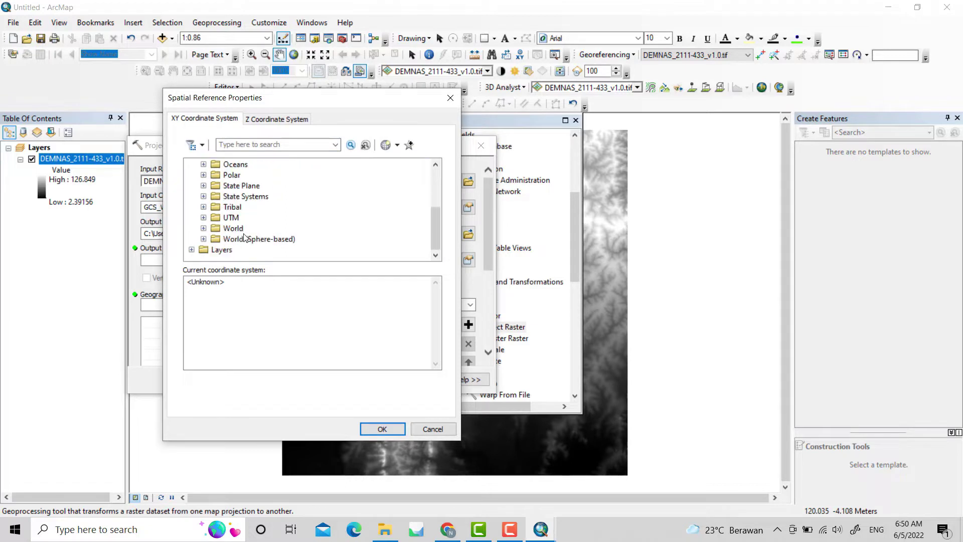
left_click(203, 218)
scroll(226, 229, "down", 3)
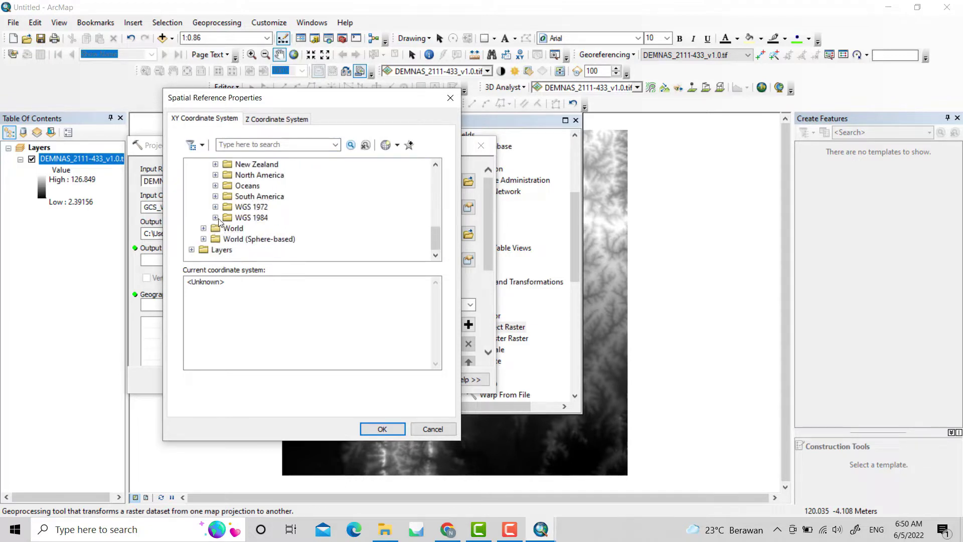
left_click(215, 217)
left_click(228, 238)
scroll(306, 250, "down", 11)
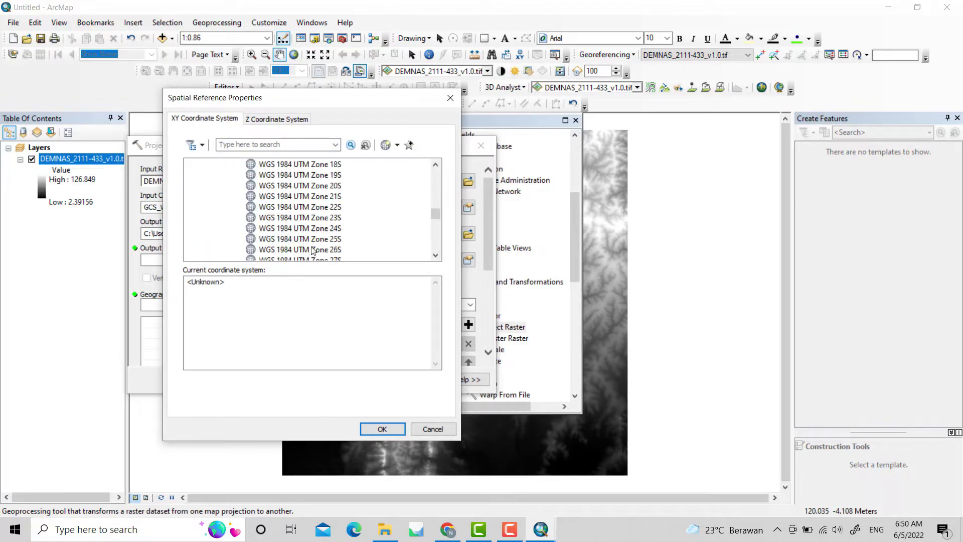
scroll(346, 245, "down", 3)
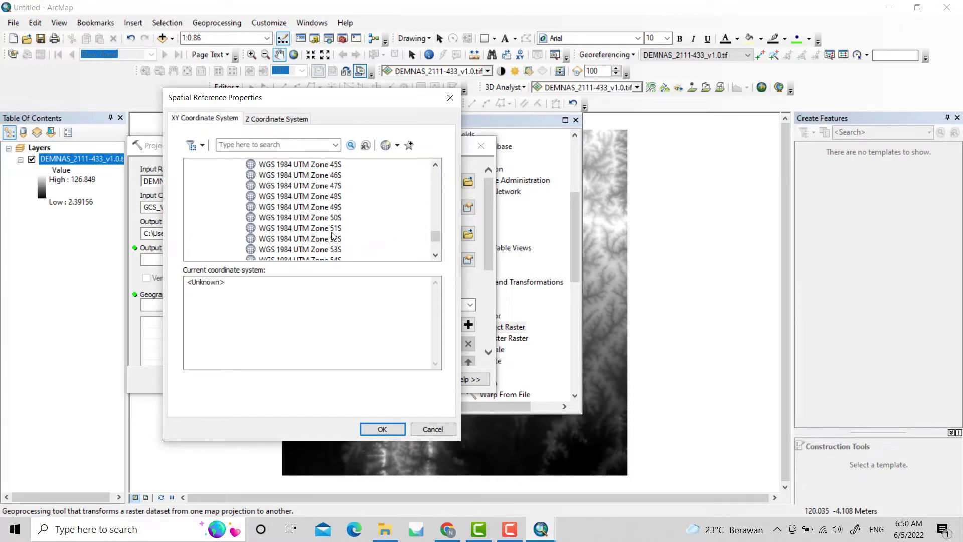
left_click(334, 229)
left_click(382, 429)
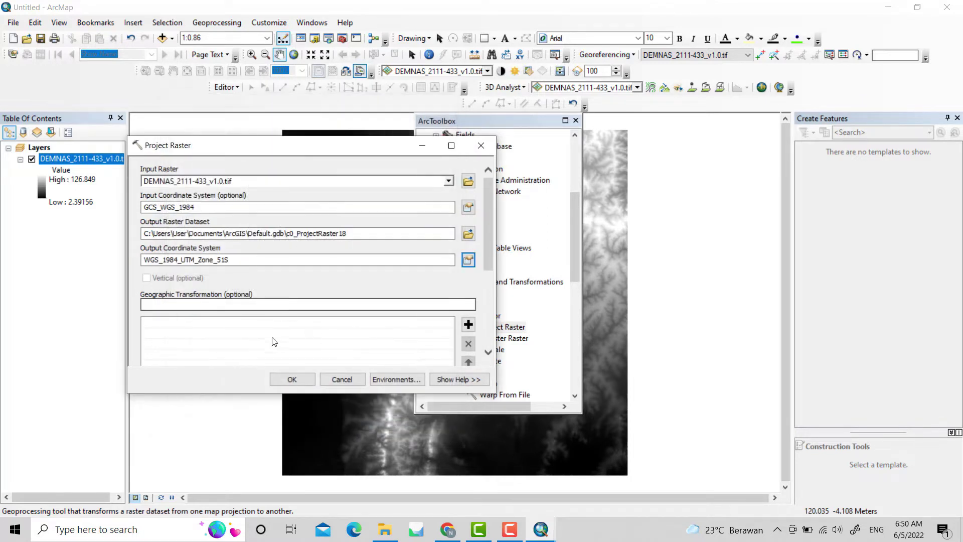
left_click(299, 379)
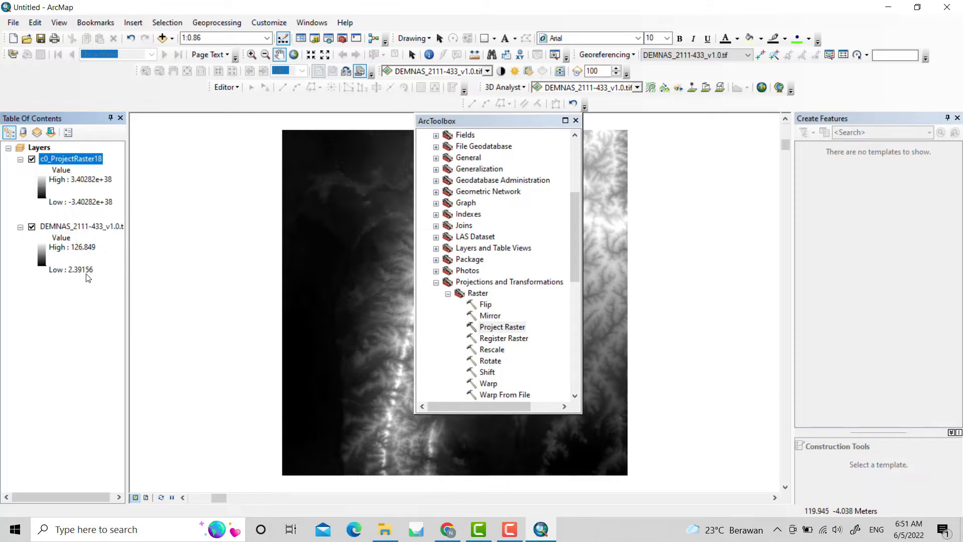
Start Project Raster again with DEMNAS_2111-433_v1.0.tif as the input raster and geographic world system WGS 1984 as the input coordinate system.
double_click(507, 328)
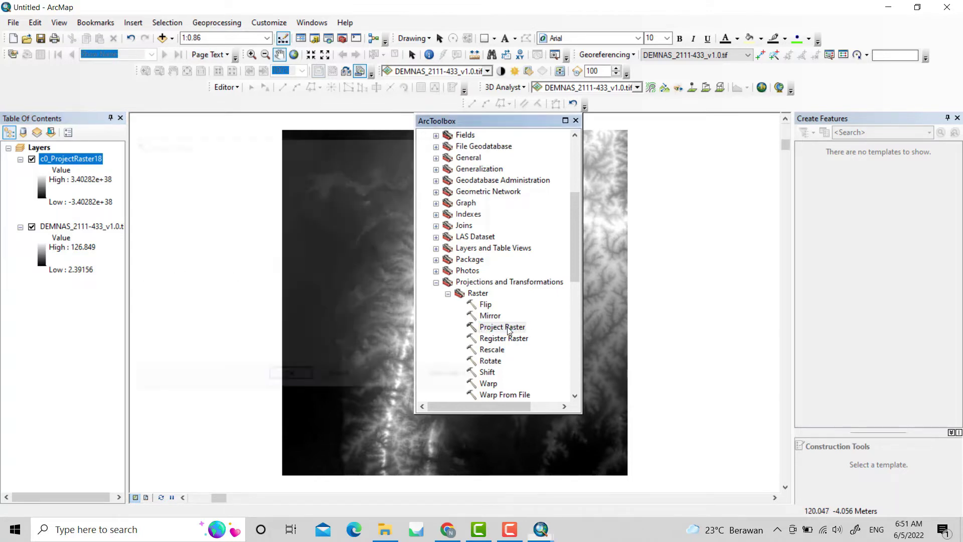
left_click(446, 181)
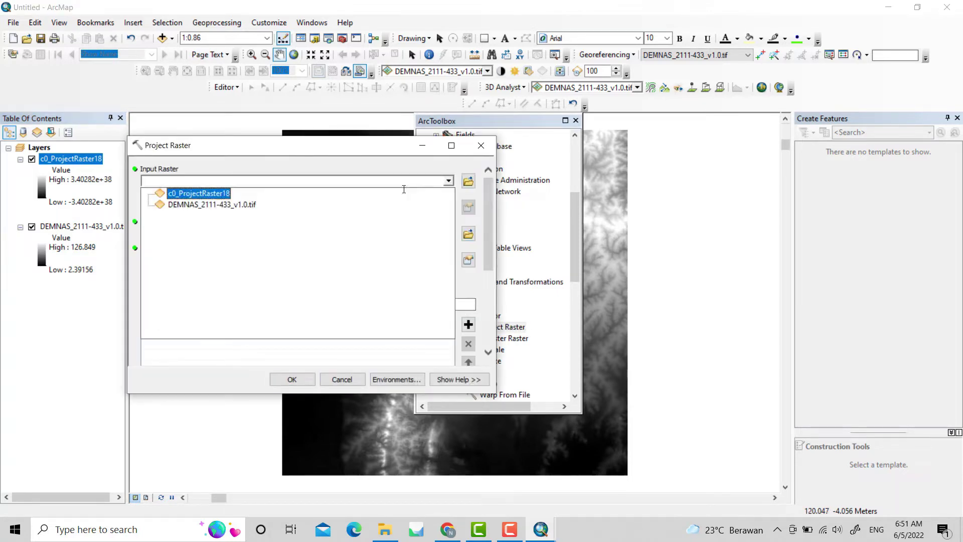
left_click(223, 204)
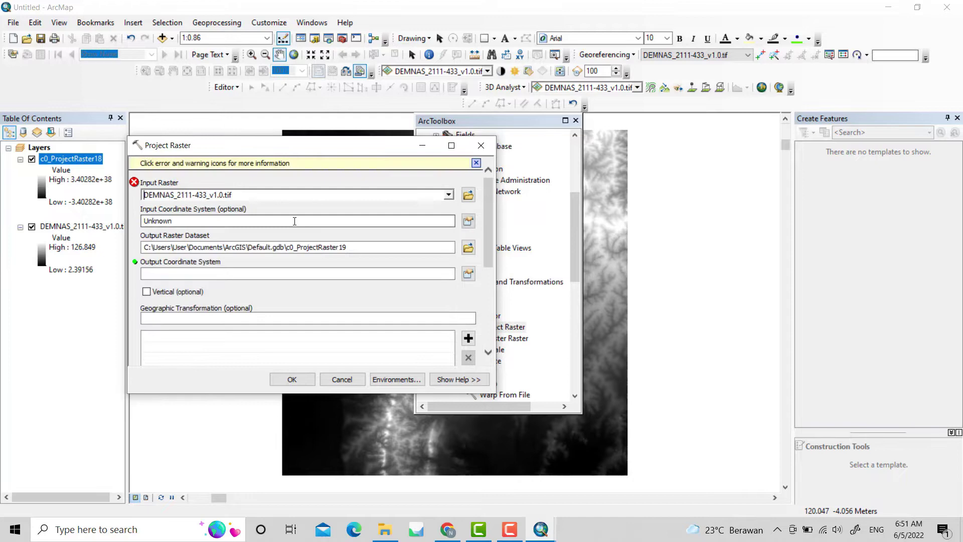
left_click(470, 221)
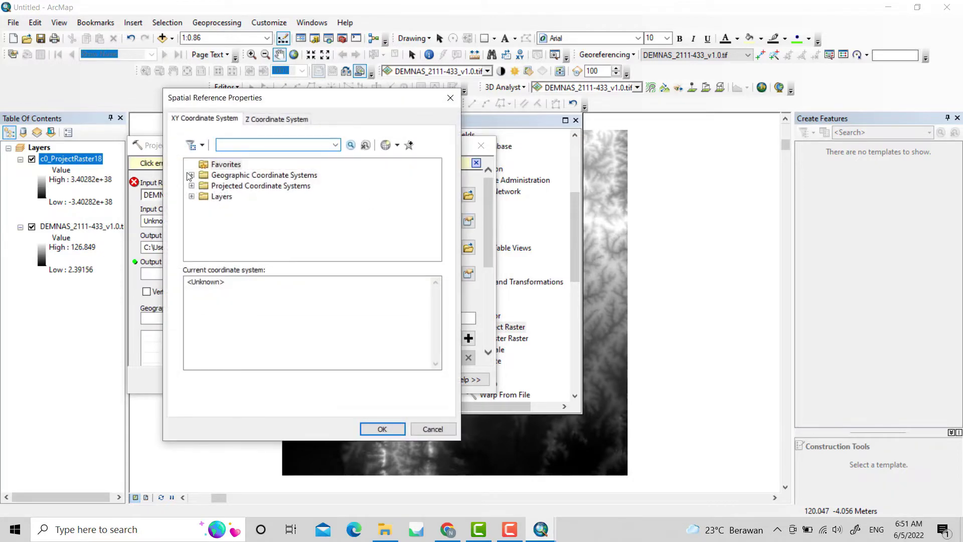
left_click(192, 175)
scroll(205, 226, "down", 4)
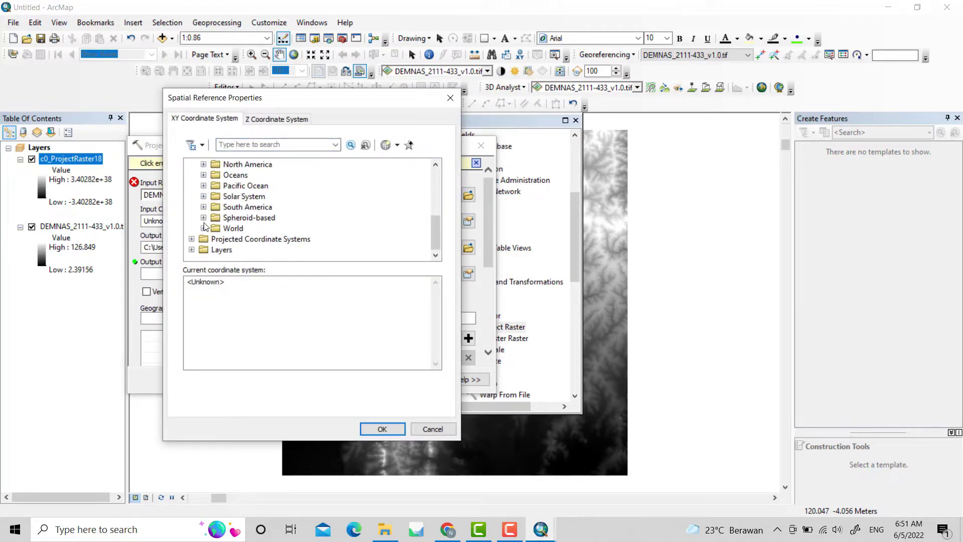
left_click(205, 229)
scroll(205, 231, "down", 8)
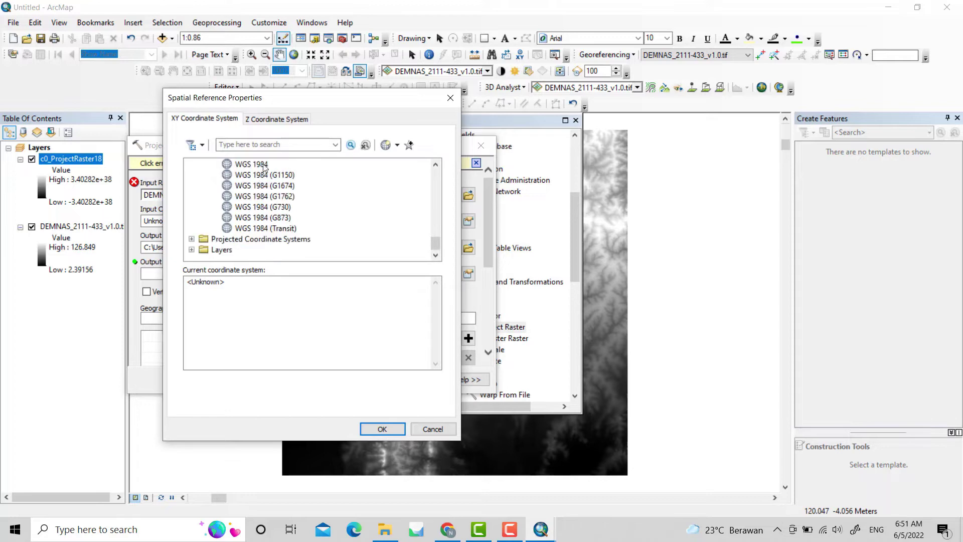
left_click(252, 164)
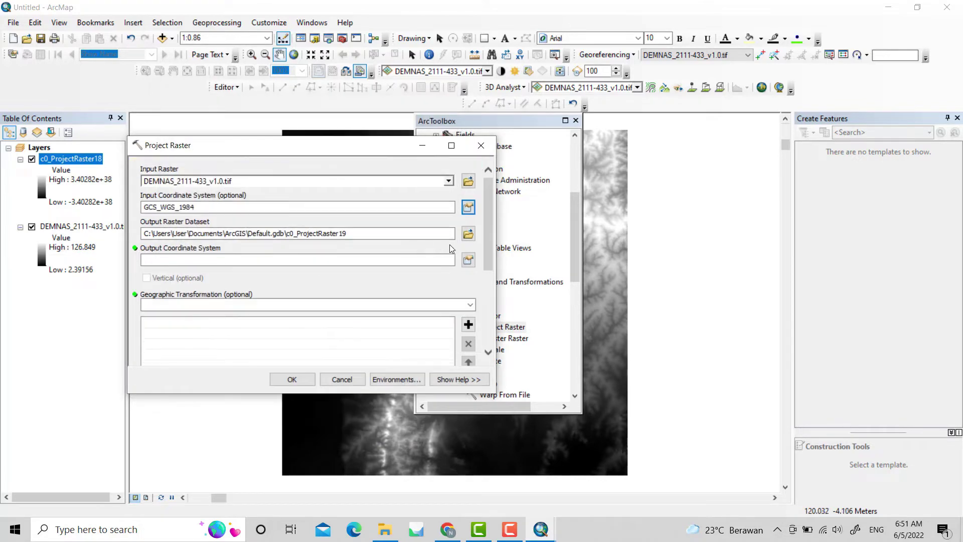
Choose WGS 1984 UTM Zone 51S in the southern hemisphere as the output coordinate system and run the raster projection.
left_click(468, 259)
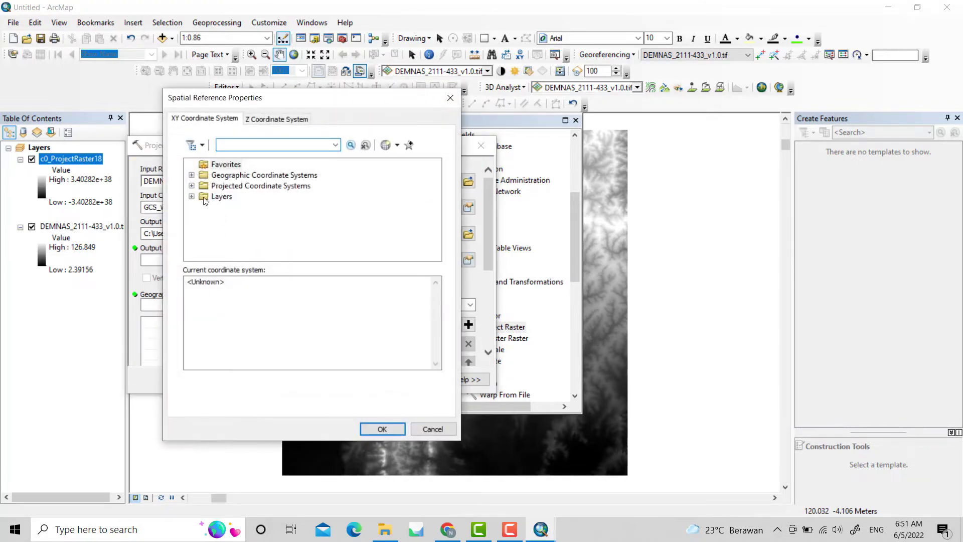
left_click(192, 186)
left_click(204, 219)
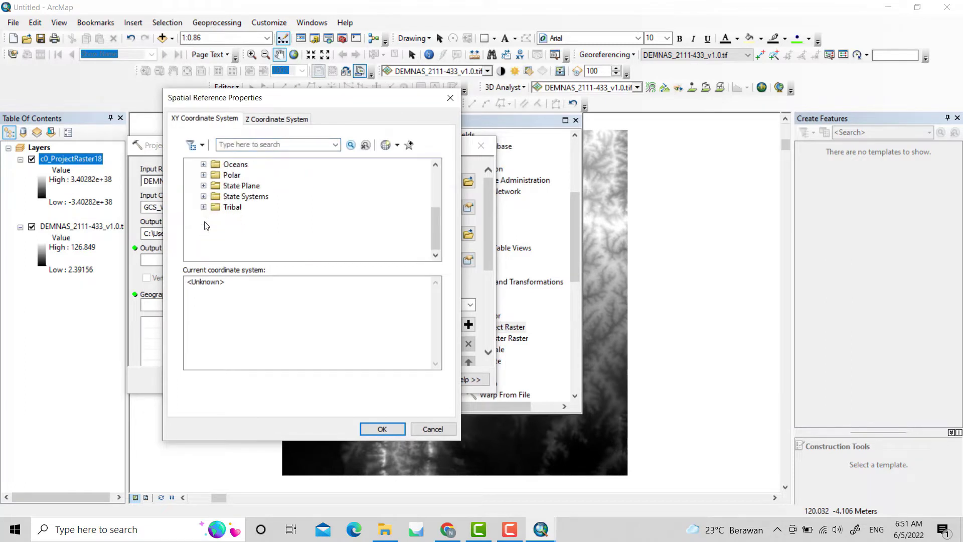
left_click(215, 218)
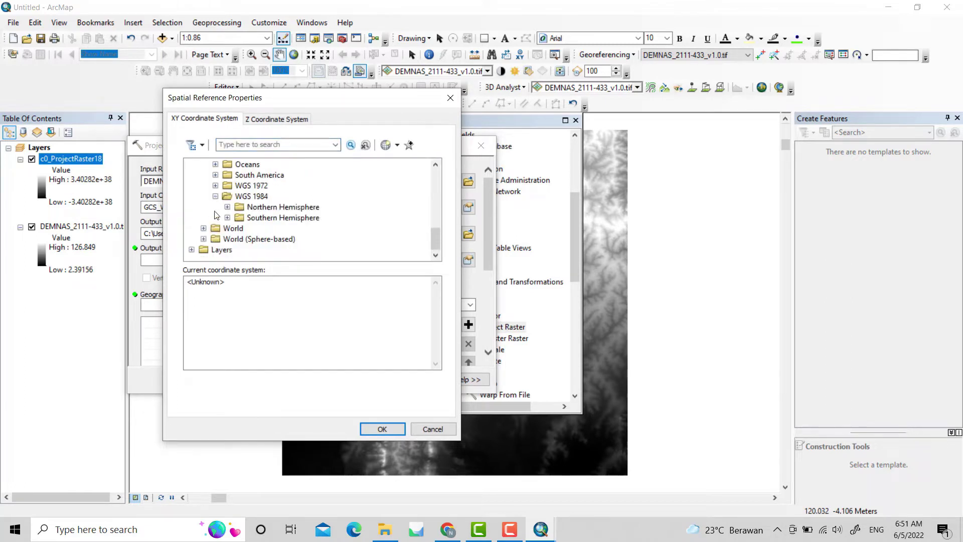
left_click(227, 217)
scroll(336, 241, "down", 12)
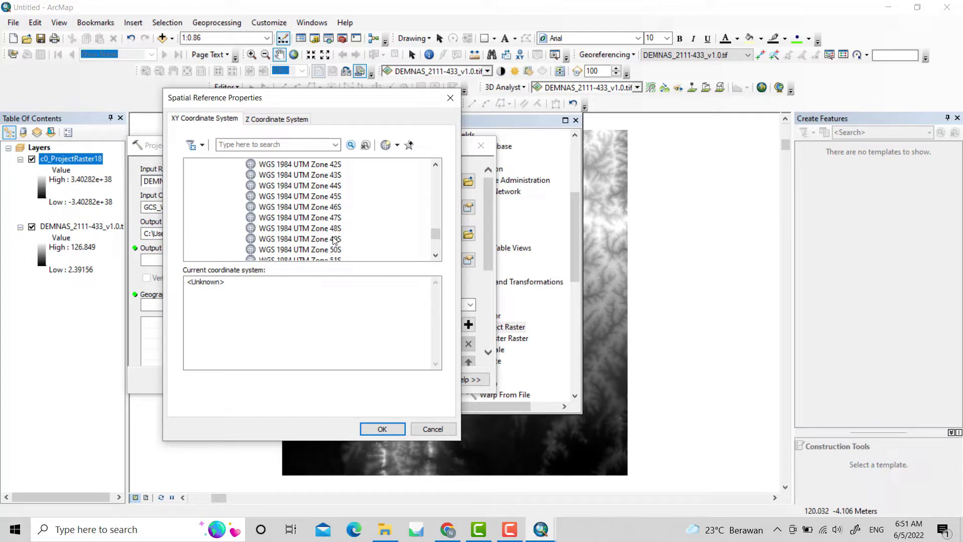
left_click(336, 164)
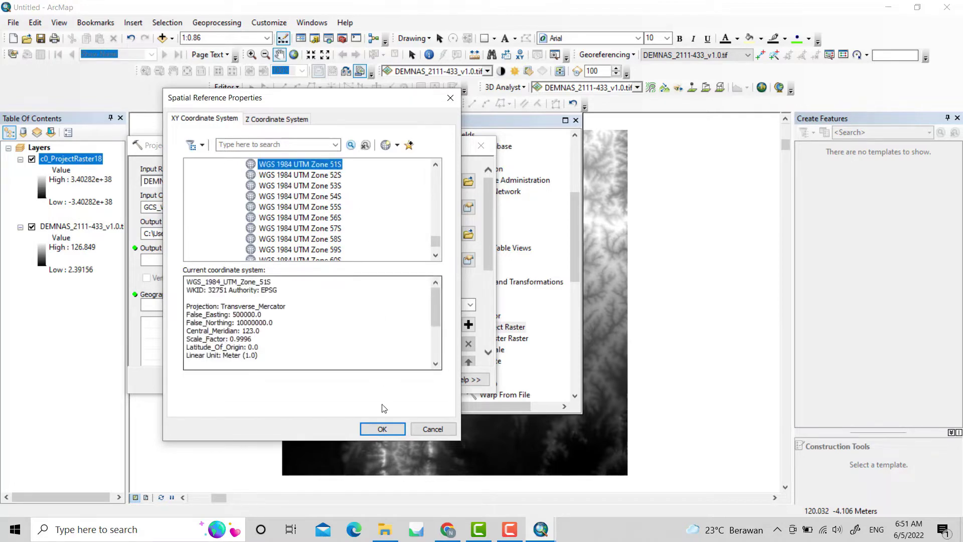
left_click(383, 427)
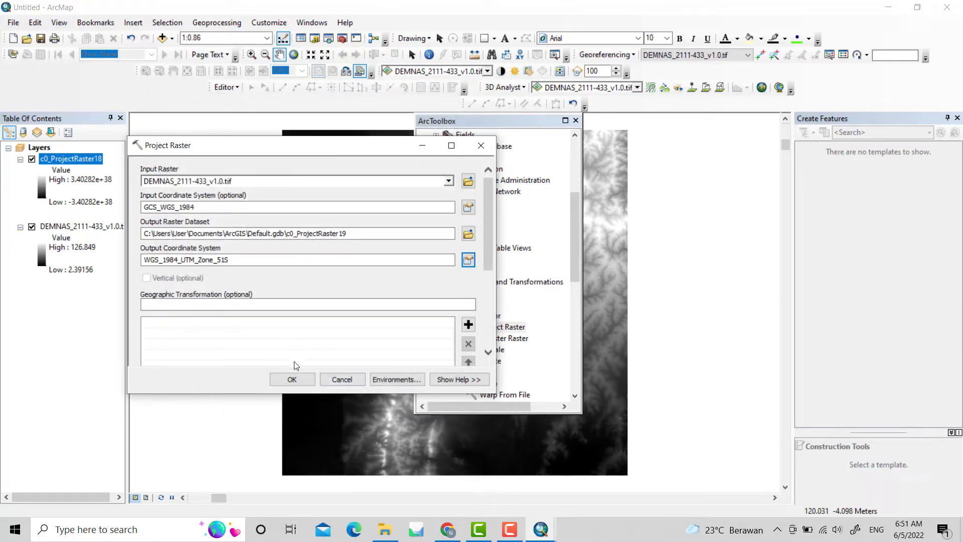
left_click(292, 379)
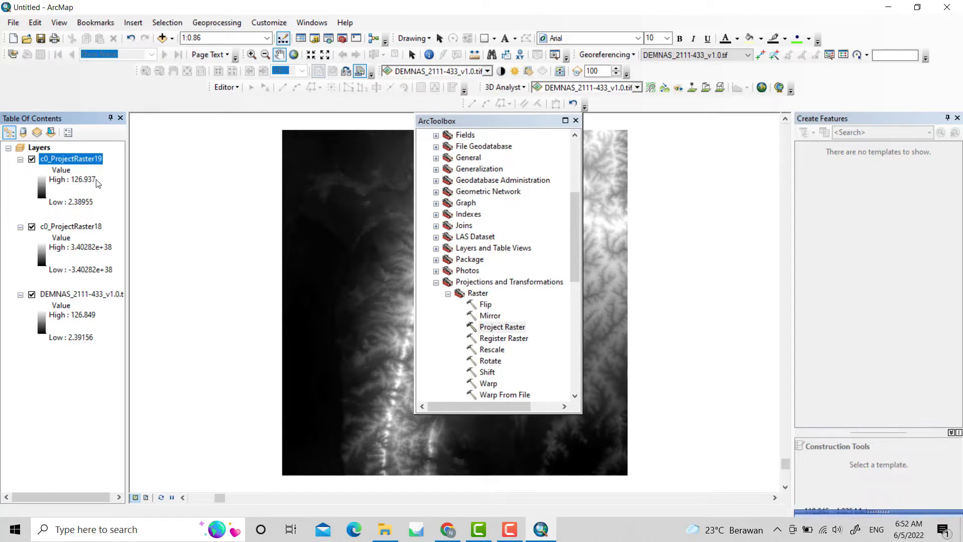
Remove the faulty projected layer c0_ProjectRaster18 from the map.
left_click(85, 226)
right_click(85, 226)
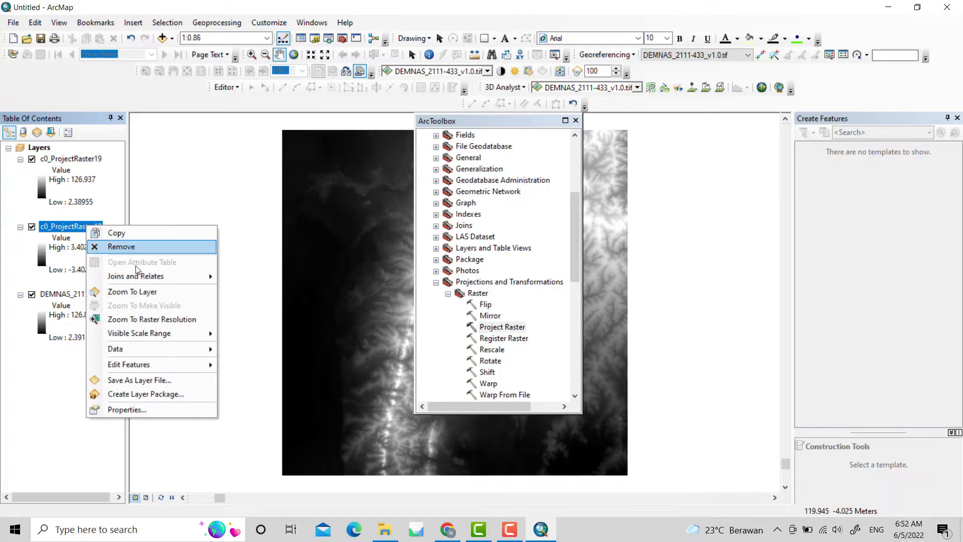
left_click(138, 249)
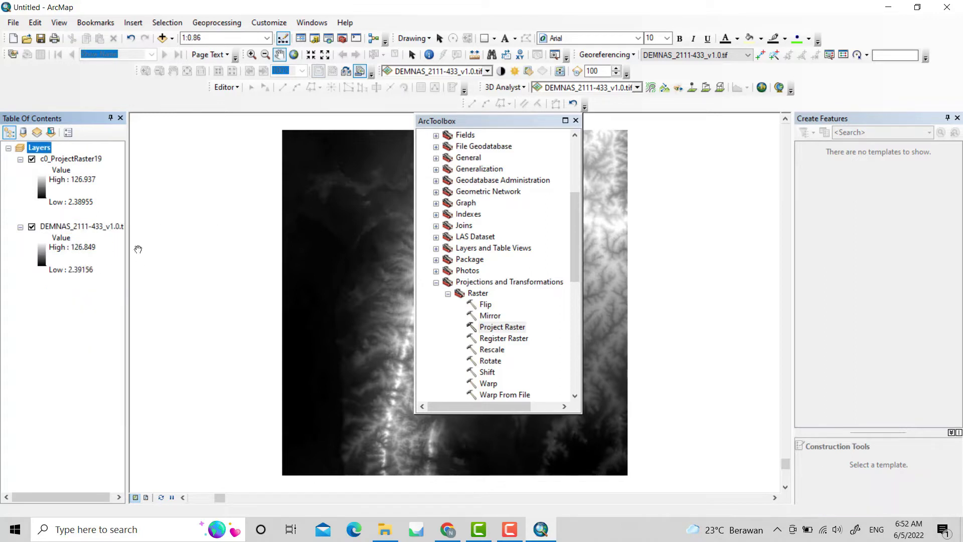
Export the c0_ProjectRaster19 layer as the TIFF raster DEM.tif and add the exported data to the map.
left_click(79, 160)
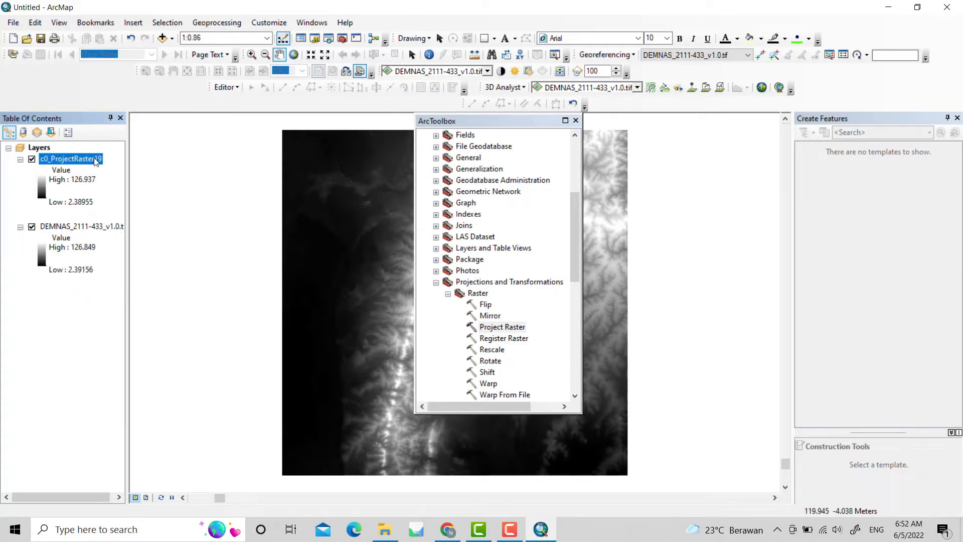
right_click(94, 160)
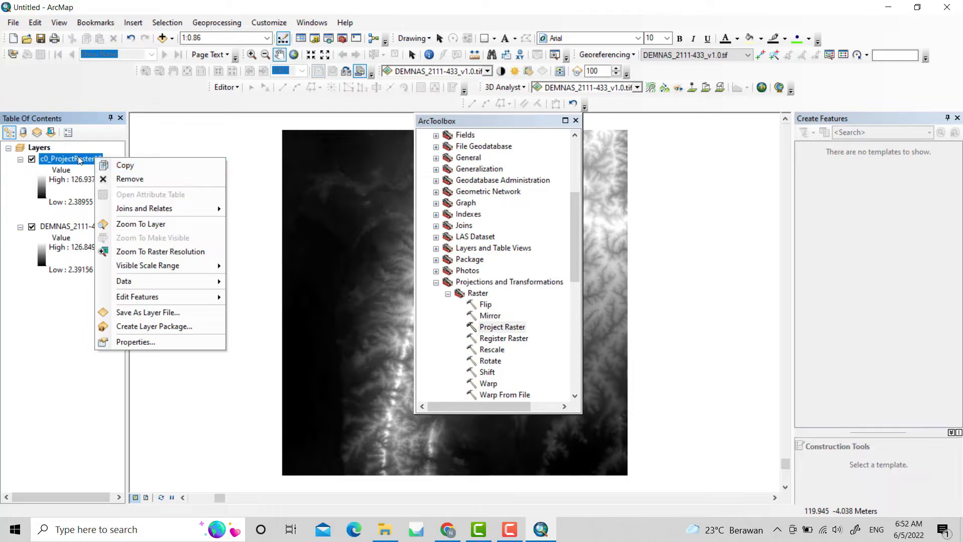
mouse_move(151, 281)
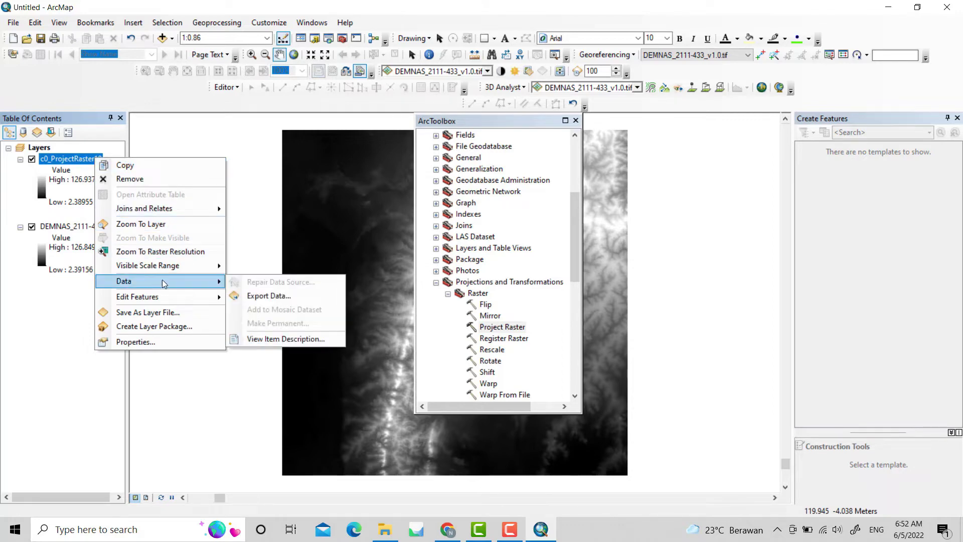
left_click(266, 296)
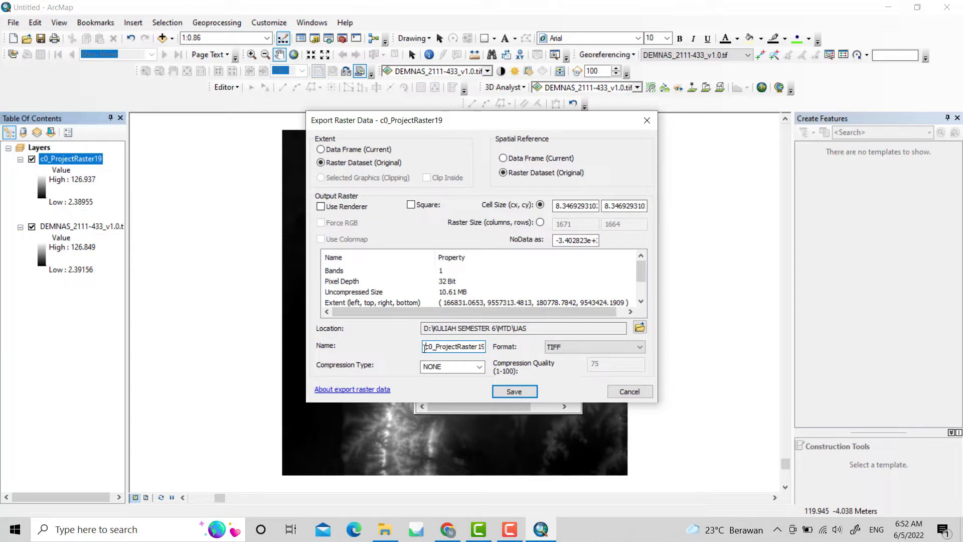
left_click_drag(424, 347, 479, 348)
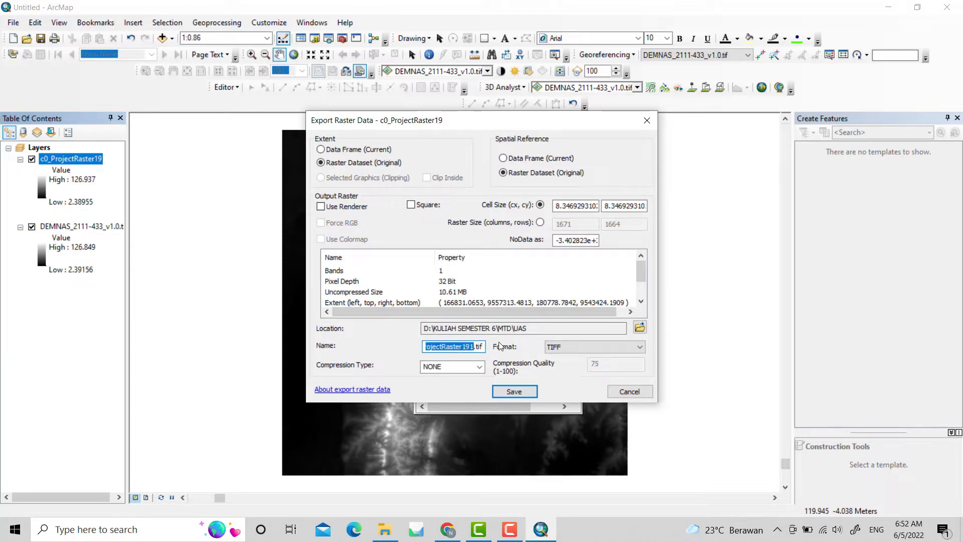
type("DEM")
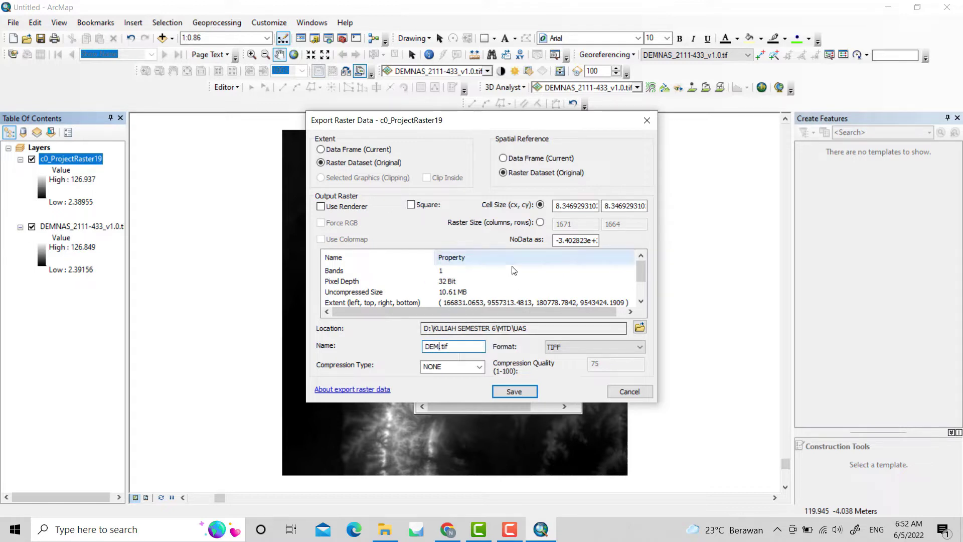
left_click(535, 393)
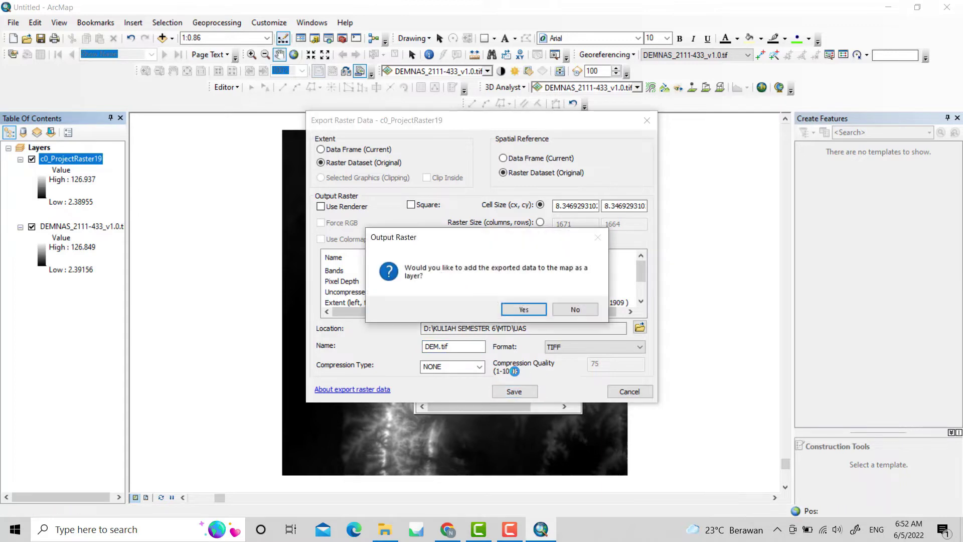
left_click(522, 310)
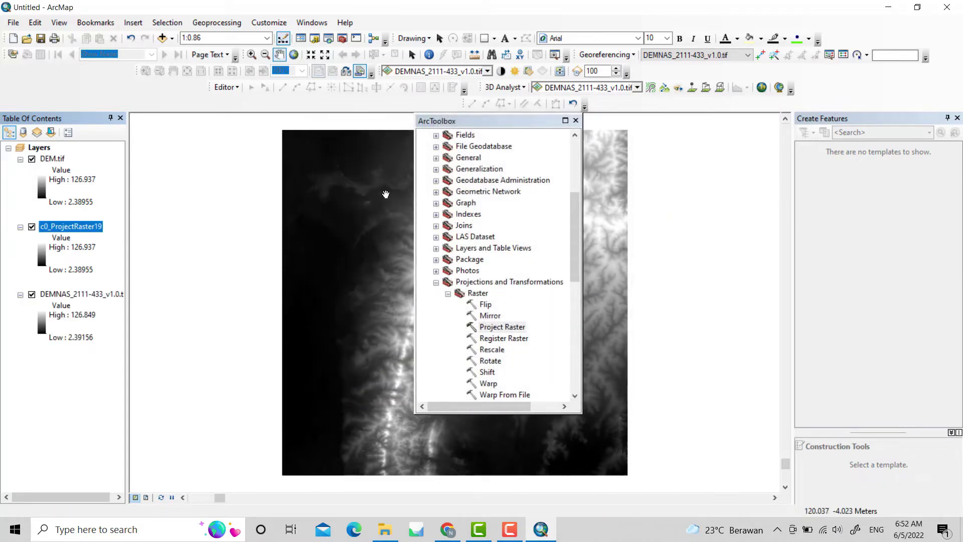
Close ArcToolbox and remove the c0_ProjectRaster19 layer from the map.
left_click(575, 121)
right_click(57, 226)
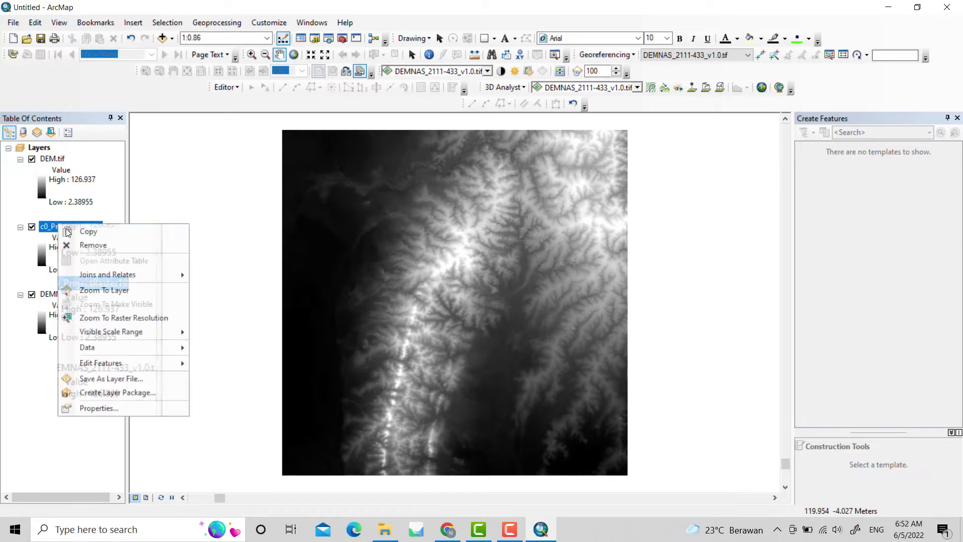
left_click(91, 245)
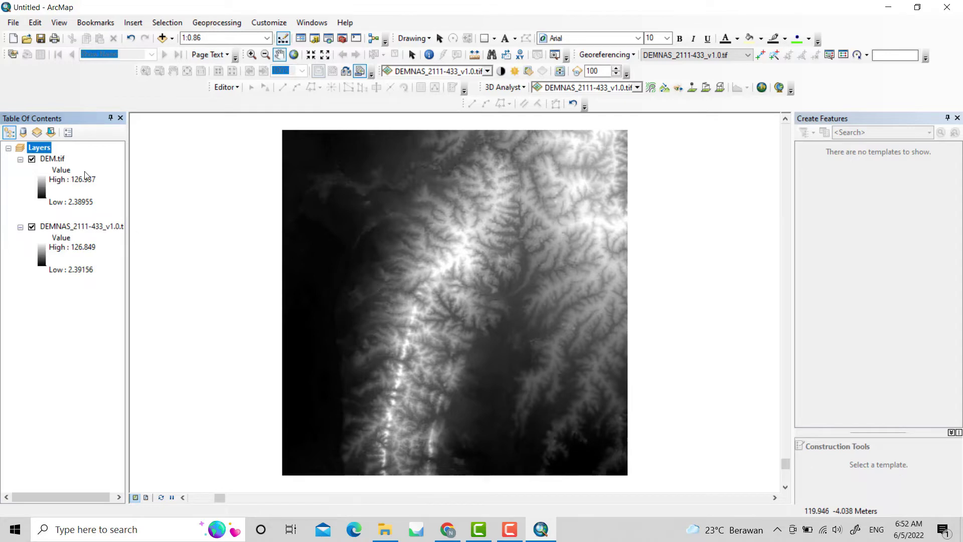
Add the ADMINISTRASIKECAMATAN and ADMINISTRASIKABKOTA shapefiles, both LN_50K and AR_50K versions, from the KAB. WAJO folder to the map.
right_click(43, 150)
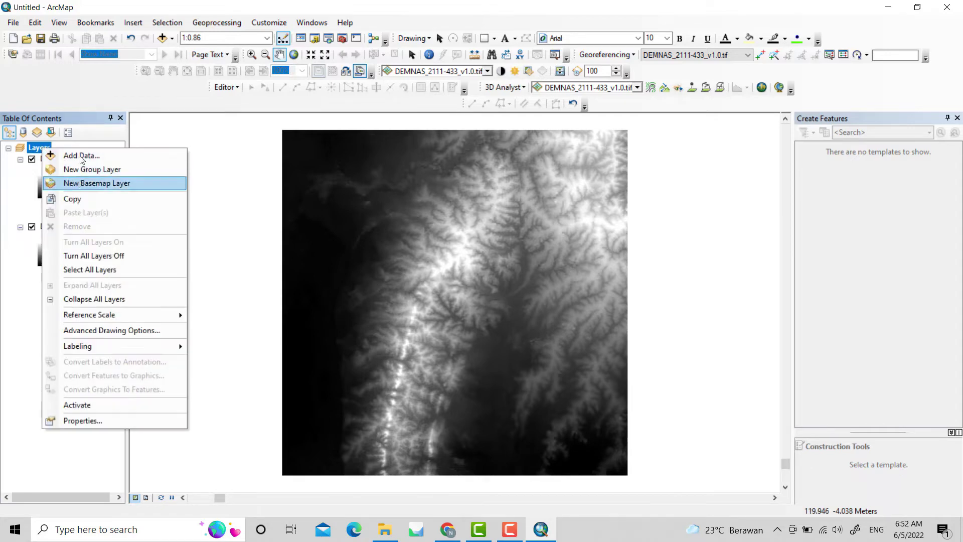
left_click(75, 155)
double_click(369, 221)
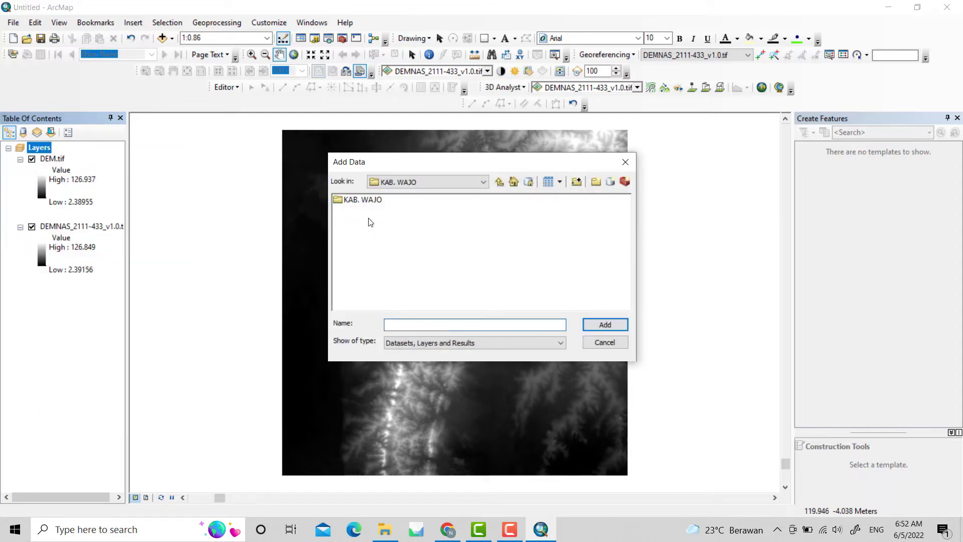
double_click(362, 200)
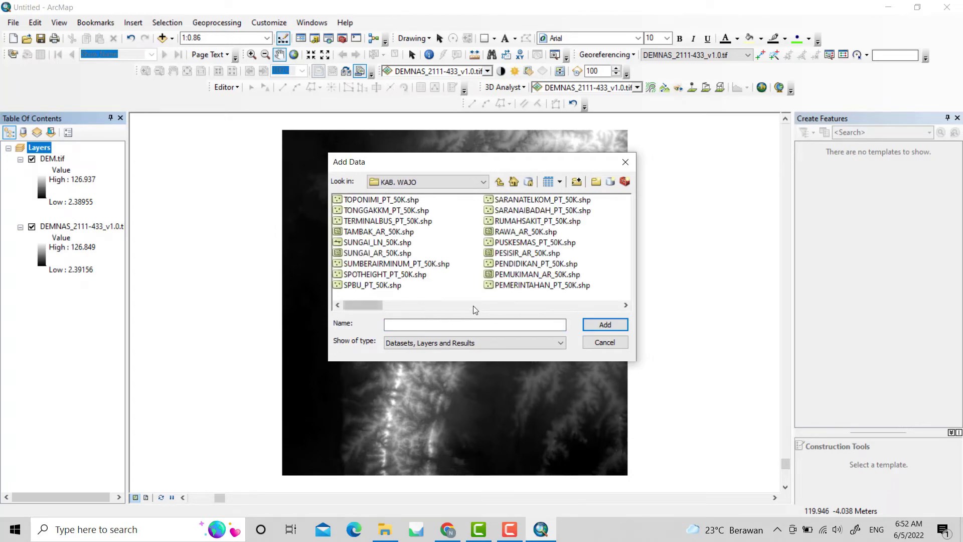
left_click(474, 306)
left_click(518, 306)
left_click(559, 306)
left_click(591, 306)
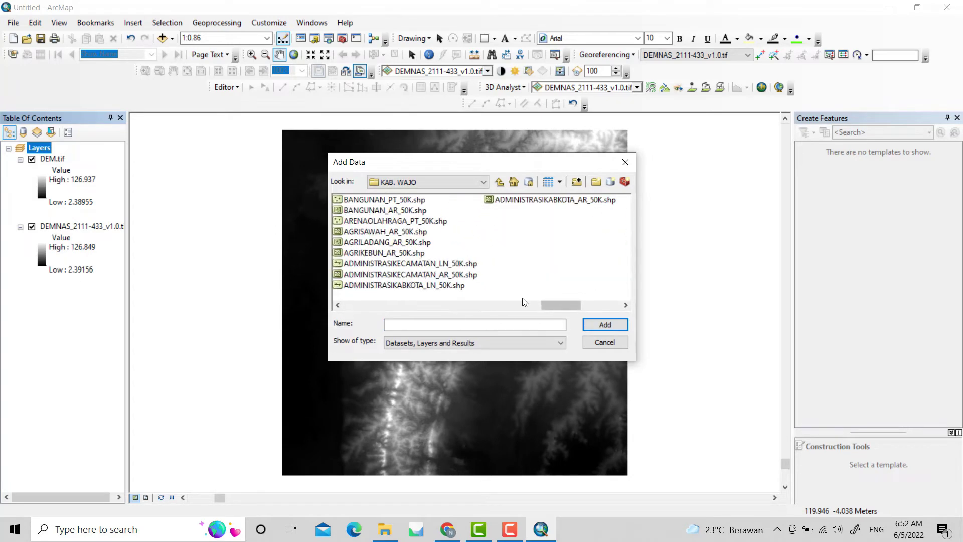
left_click(435, 264)
left_click(533, 203, "shift")
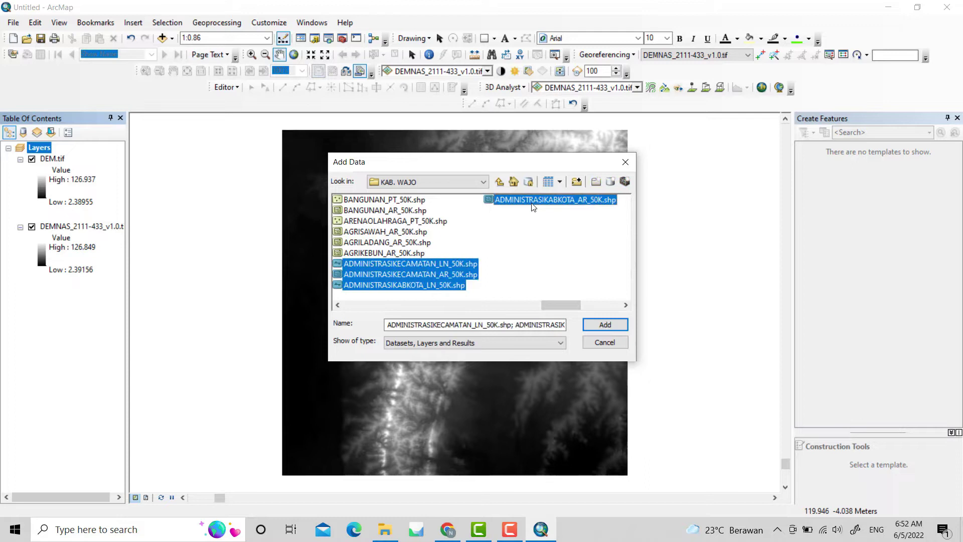
left_click(609, 326)
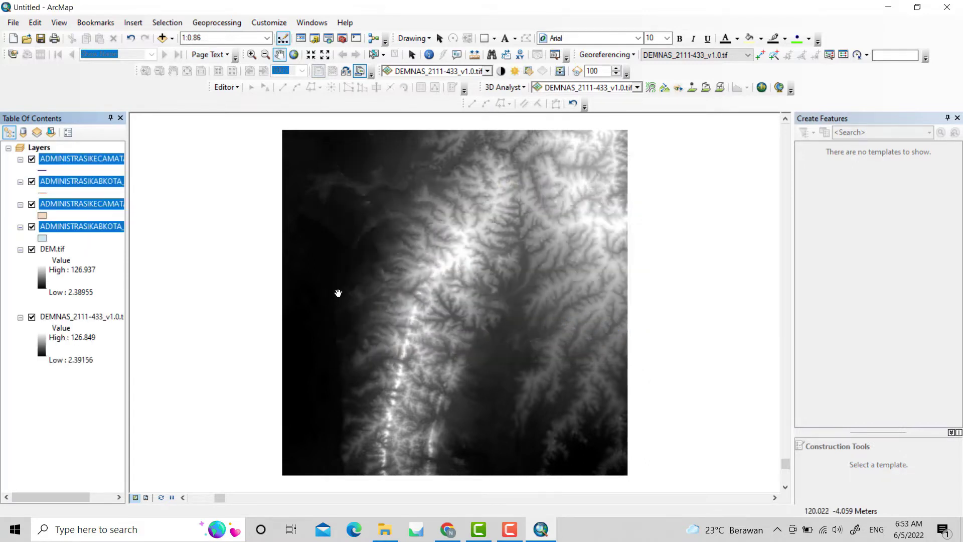
Remove the original DEMNAS_2111-433_v1.0.tif layer from the map.
left_click(53, 249)
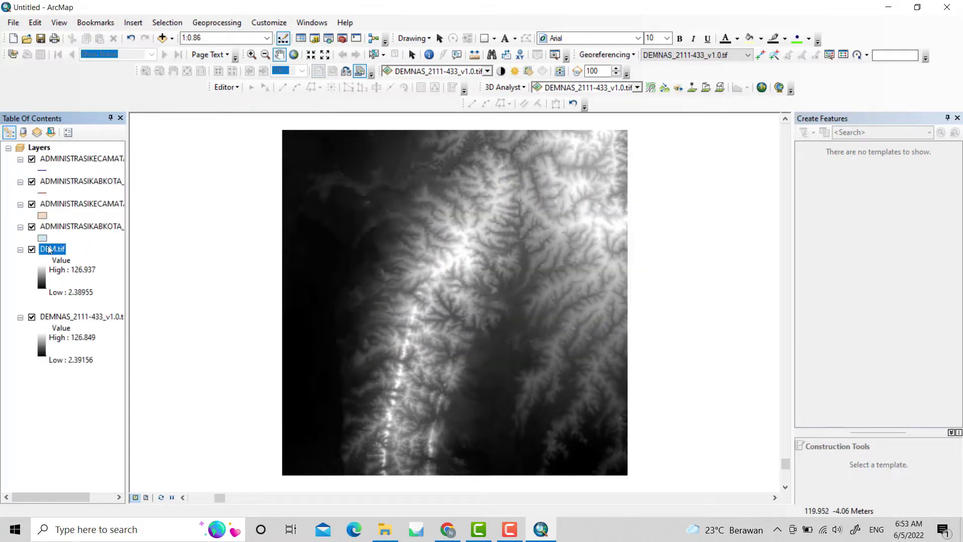
right_click(49, 249)
left_click(46, 315)
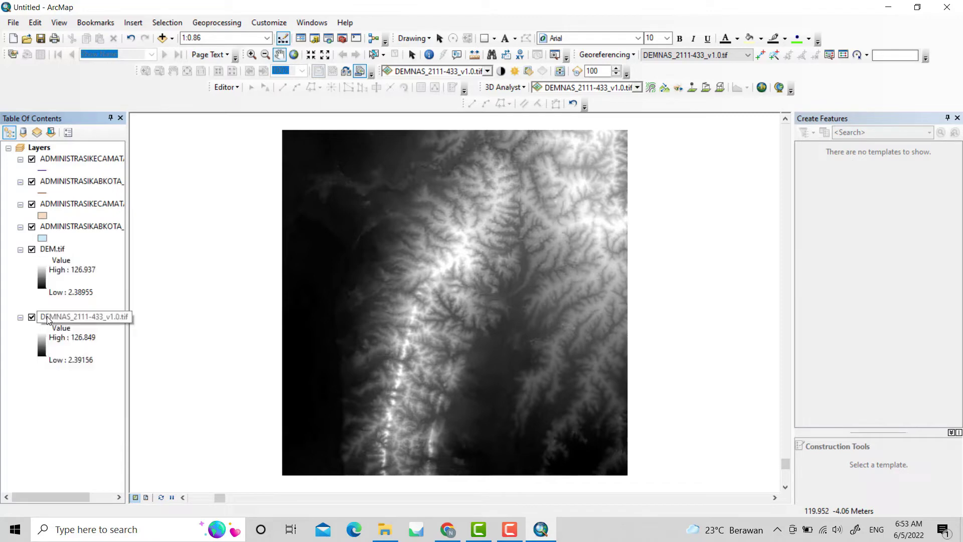
right_click(46, 316)
left_click(70, 337)
Zoom to the DEM.tif layer and move it above all the administrative layers in the drawing order.
left_click(53, 248)
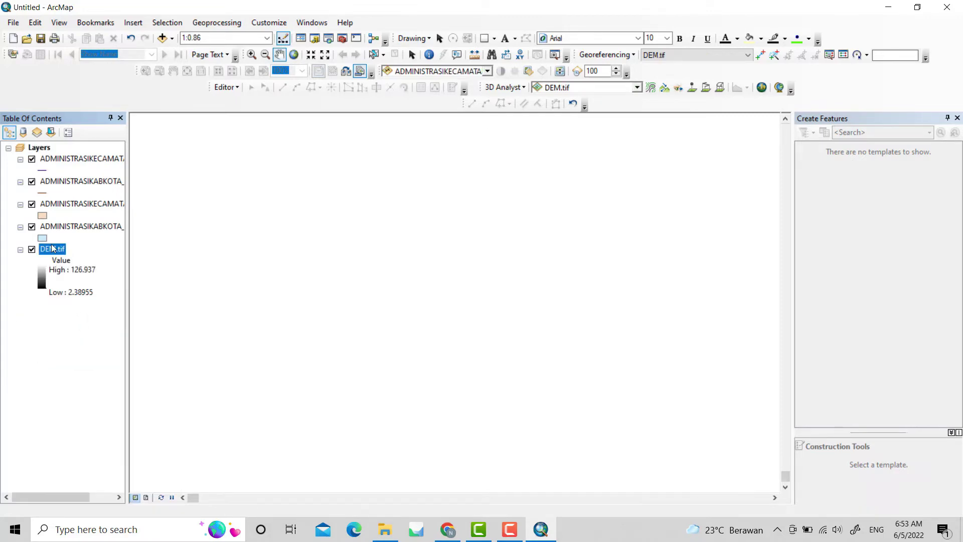
right_click(53, 248)
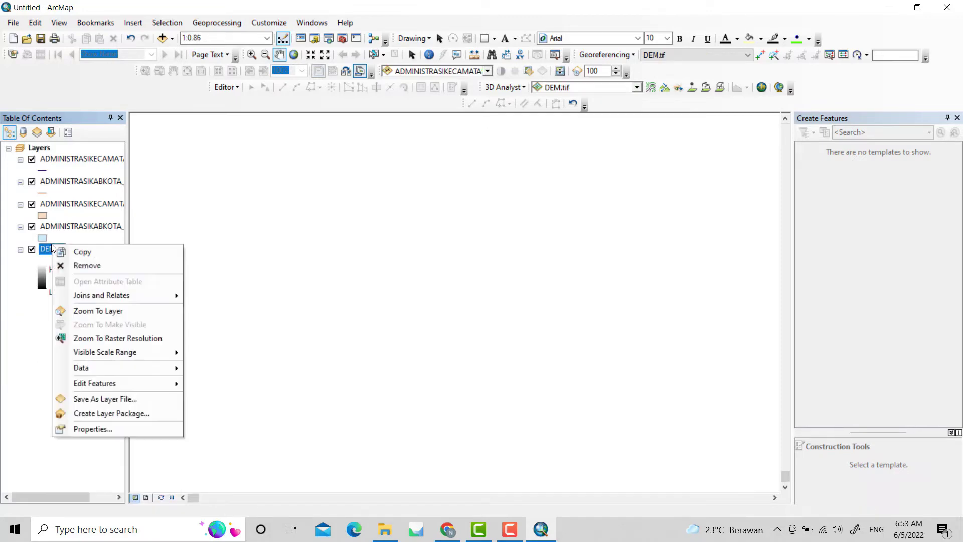
left_click(97, 312)
scroll(382, 269, "up", 3)
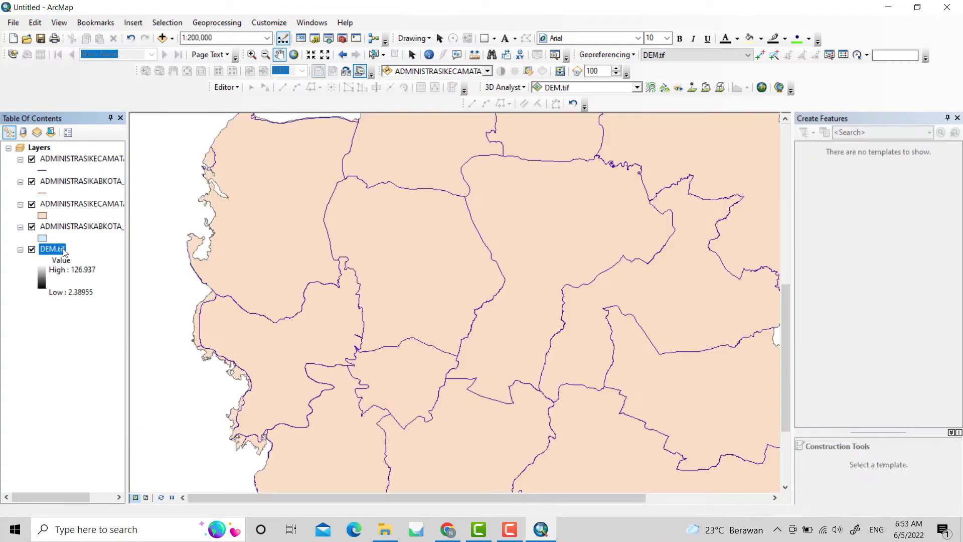
left_click_drag(61, 250, 54, 156)
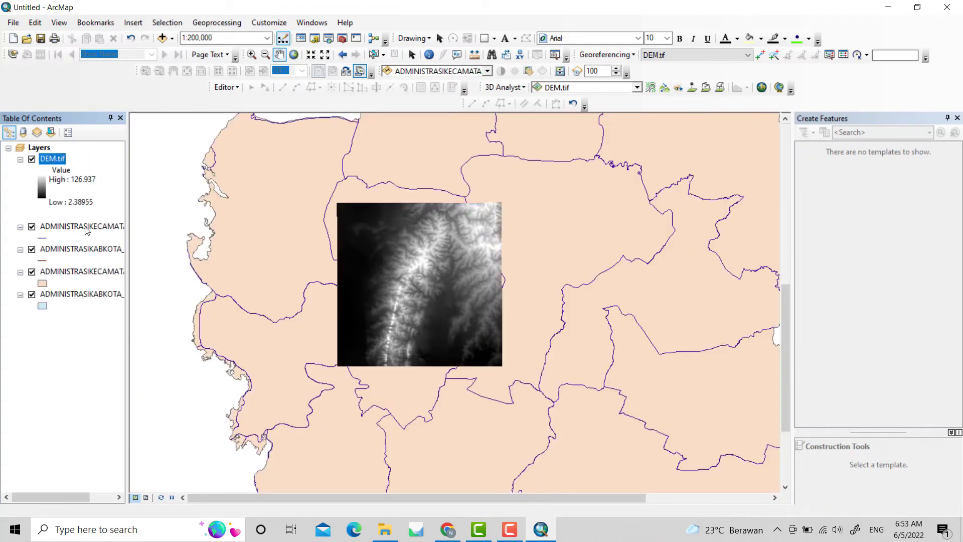
Check the ADMINISTRASIKECAMATAN_AR_50K attributes and label that layer's features with the NAMOBJ field.
right_click(67, 274)
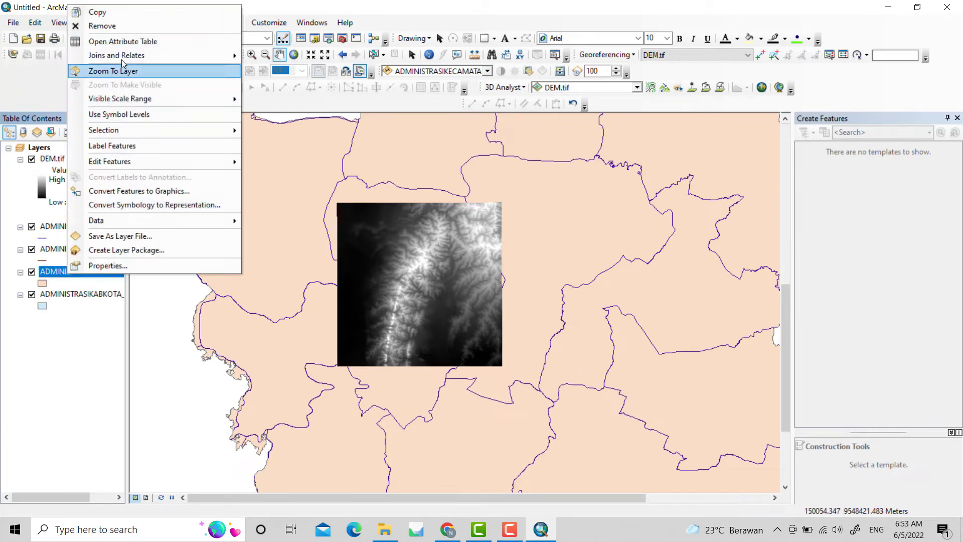
left_click(122, 44)
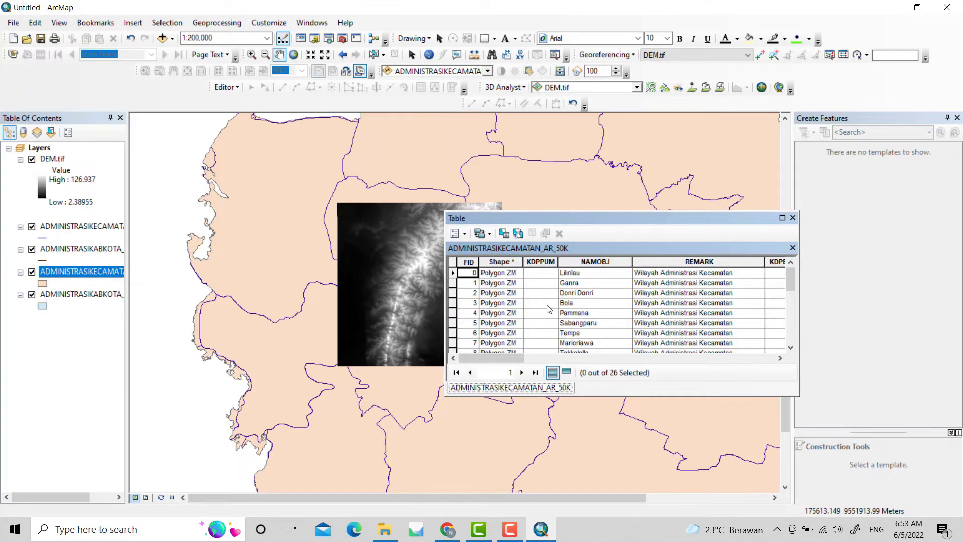
left_click(793, 218)
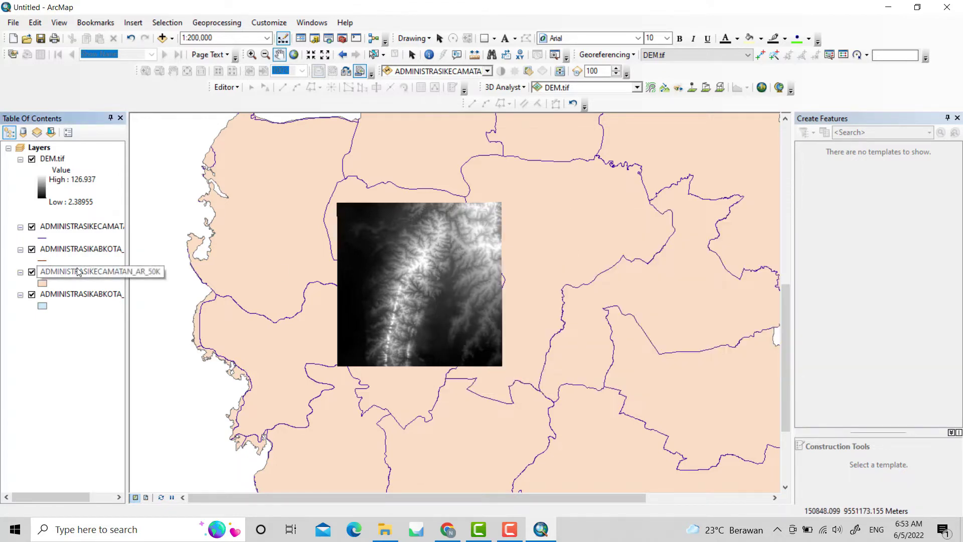
right_click(78, 270)
left_click(119, 261)
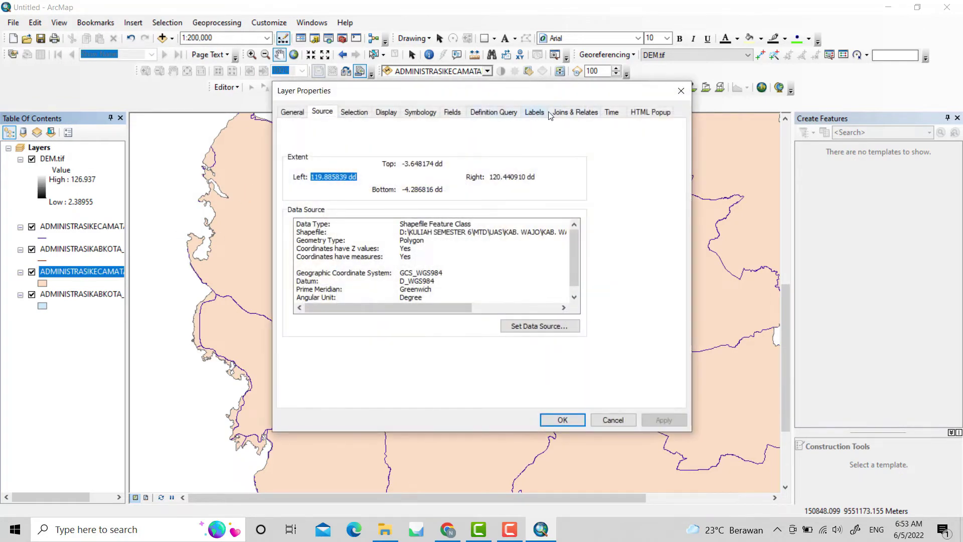
left_click(533, 113)
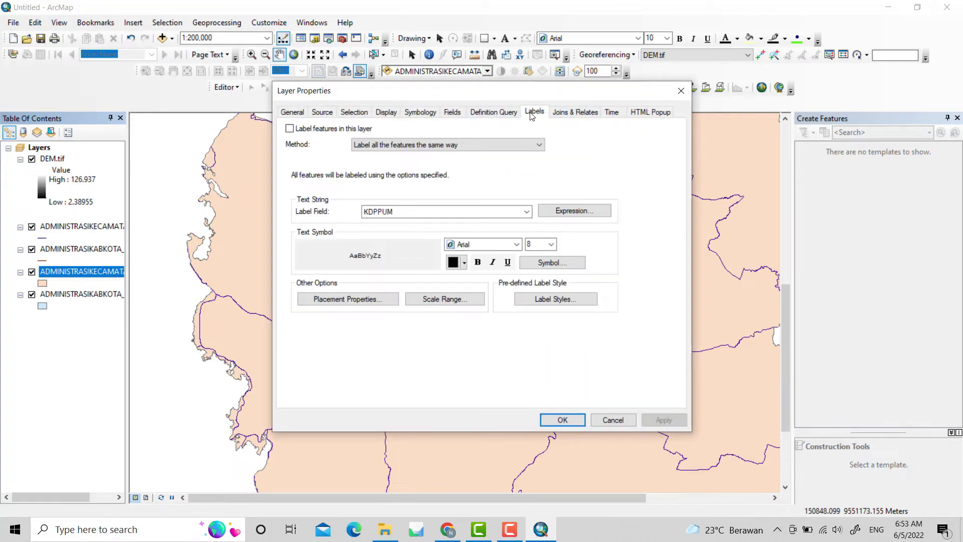
left_click(289, 129)
left_click(429, 213)
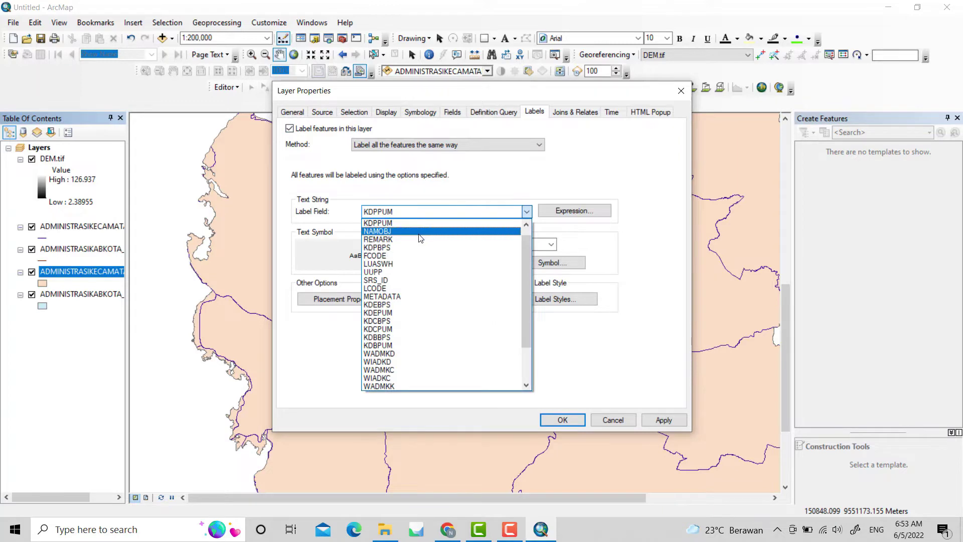
left_click(420, 232)
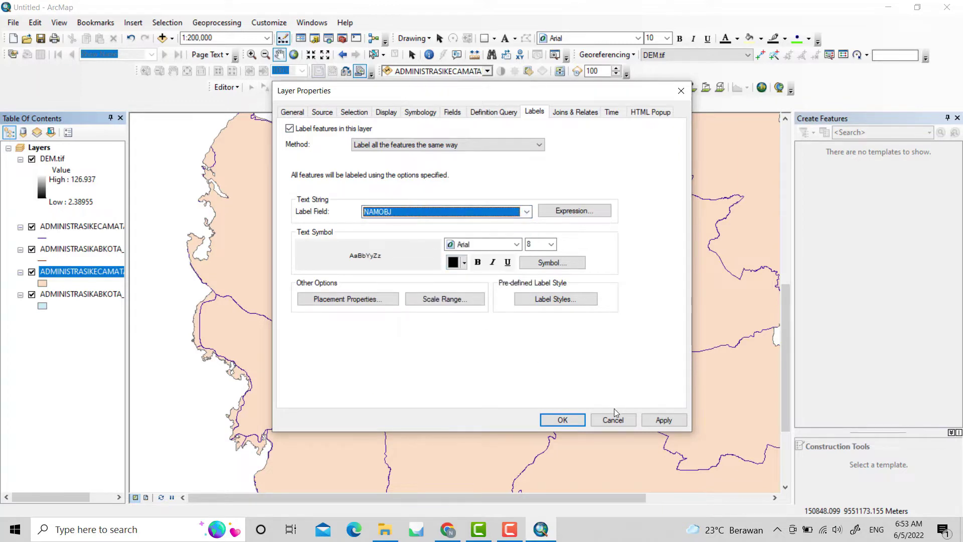
left_click(653, 416)
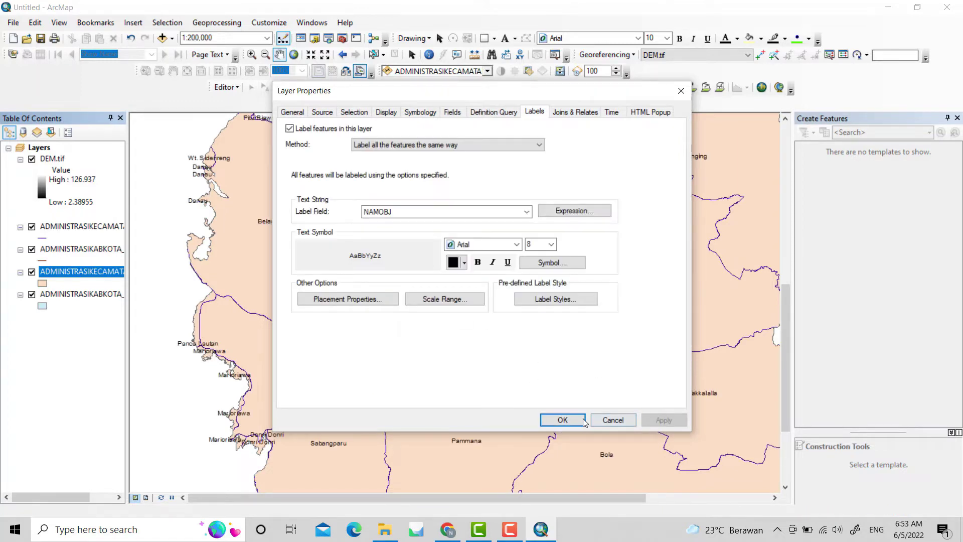
left_click(562, 420)
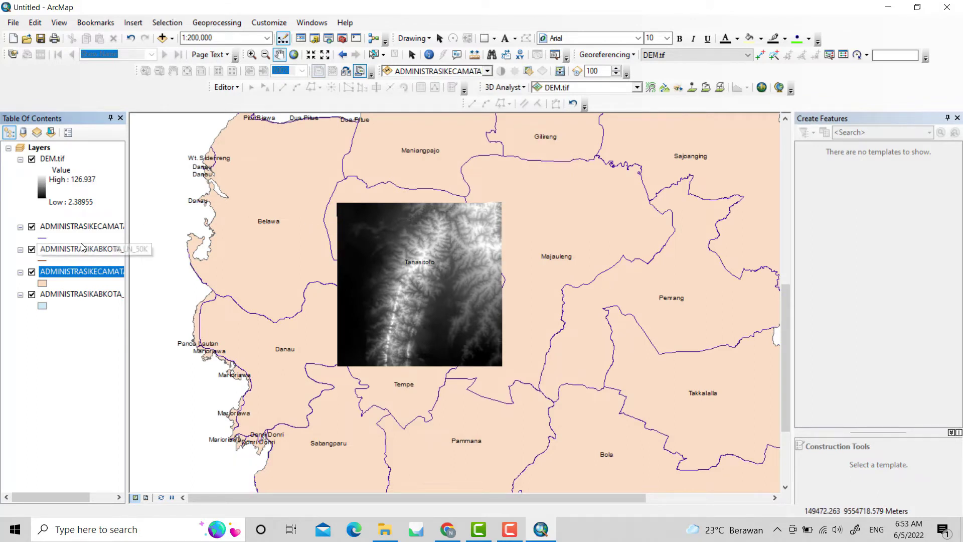
Select the Tanasitolo record in the ADMINISTRASIKECAMATAN_AR_50K attribute table and close the table.
right_click(81, 272)
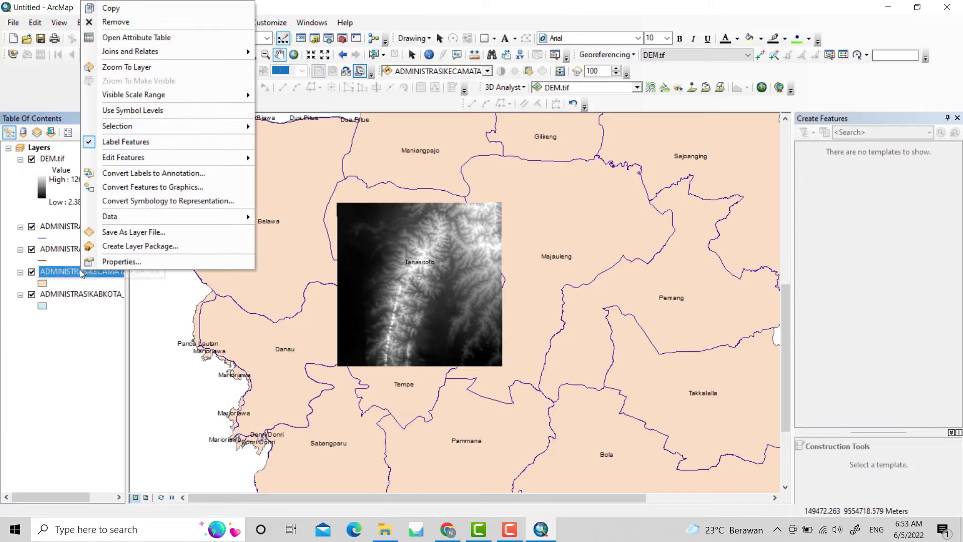
left_click(144, 39)
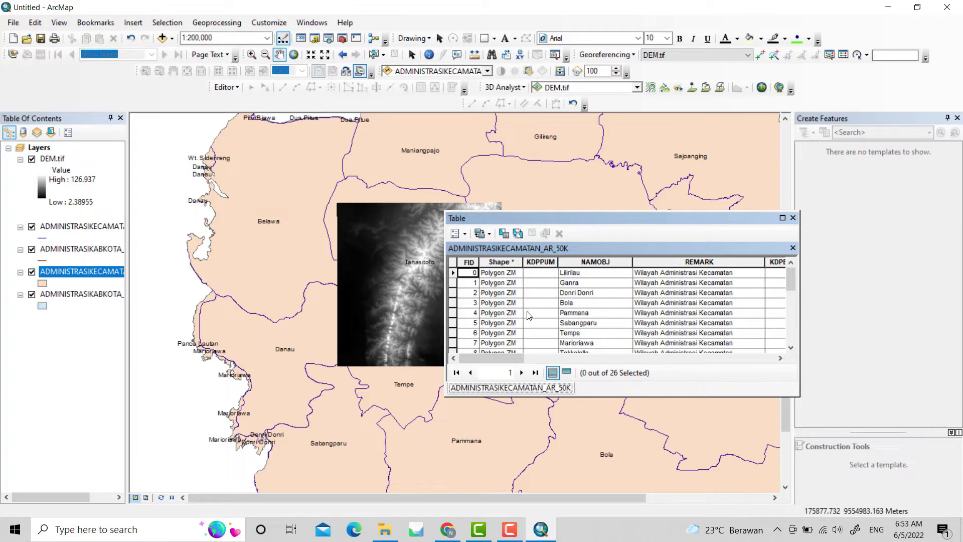
scroll(527, 315, "down", 2)
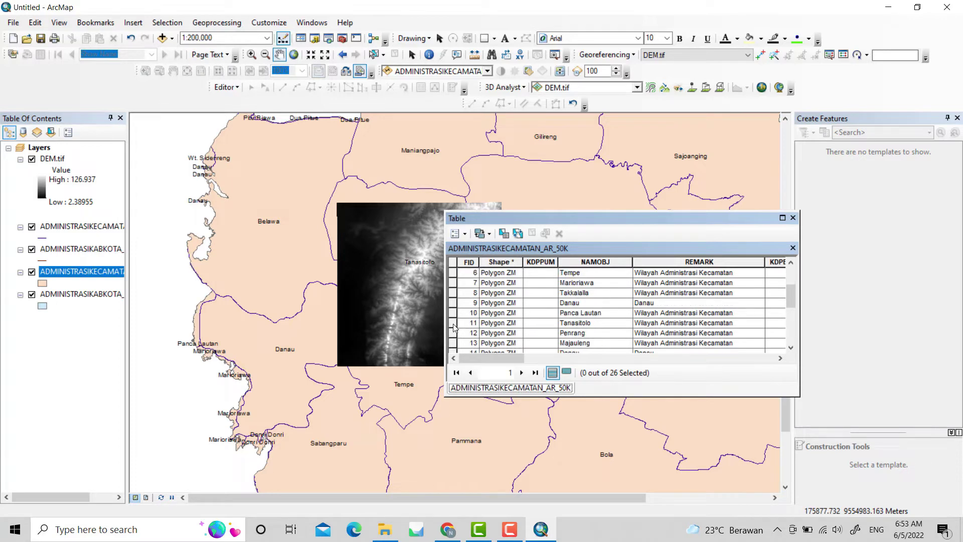
left_click(453, 323)
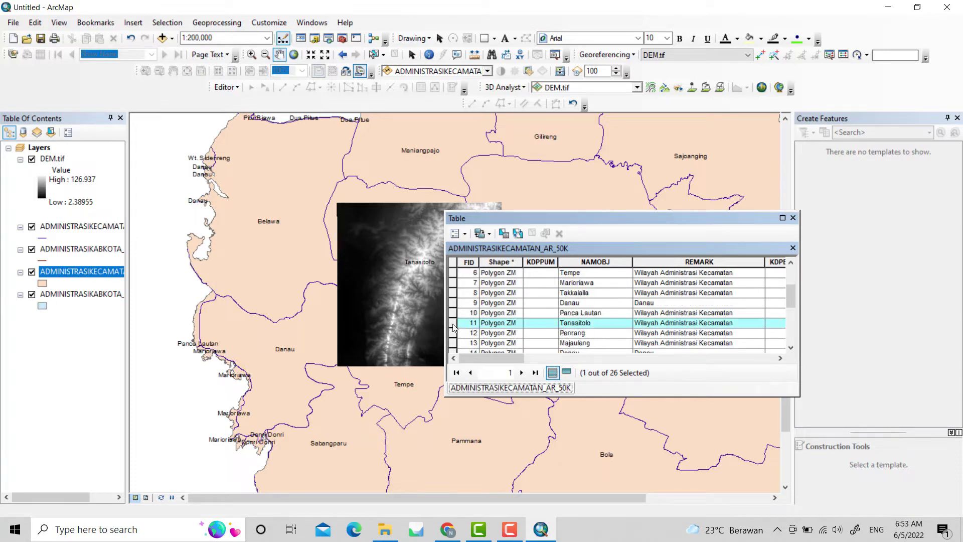
left_click(792, 219)
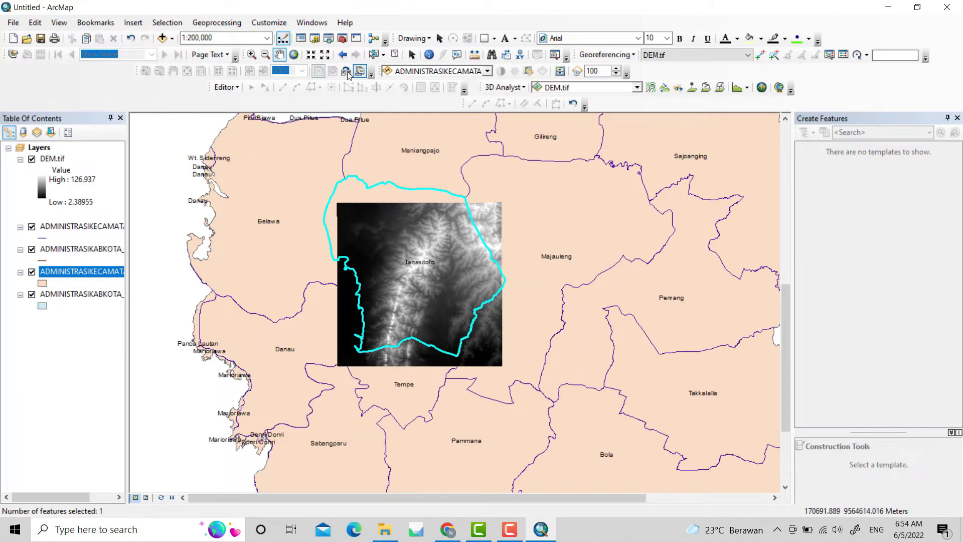
Clip DEM.tif to the selected Tanasitolo polygon with Image Analysis and hide the unclipped DEM.tif layer.
left_click(311, 23)
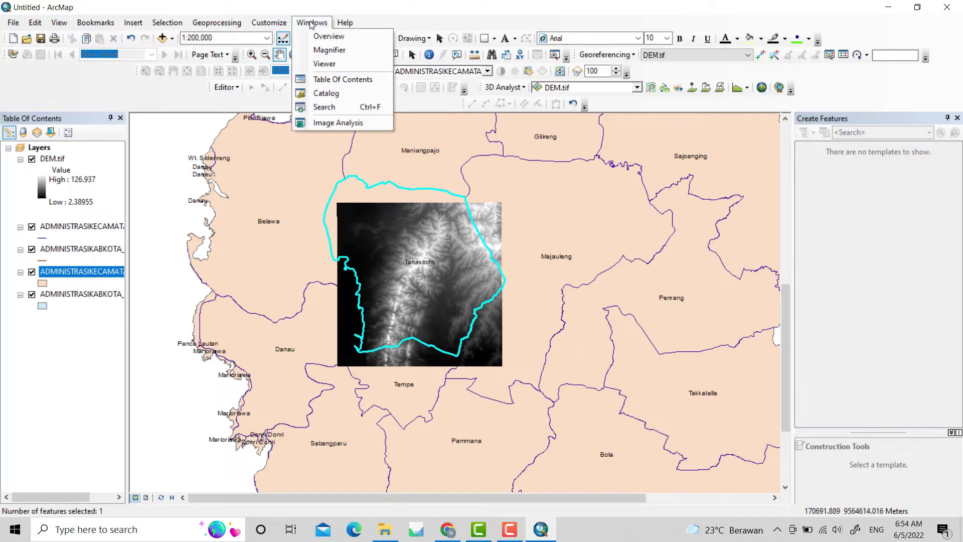
left_click(340, 123)
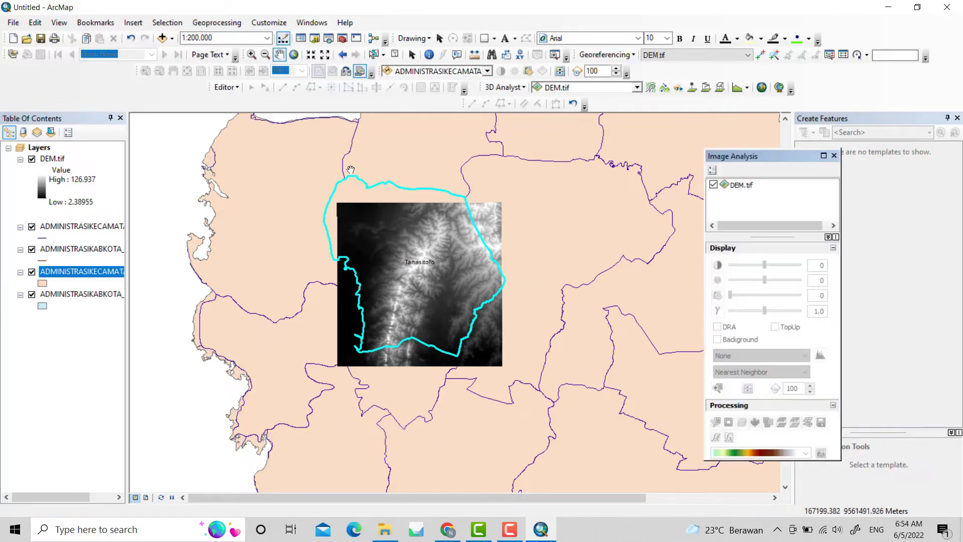
left_click(738, 187)
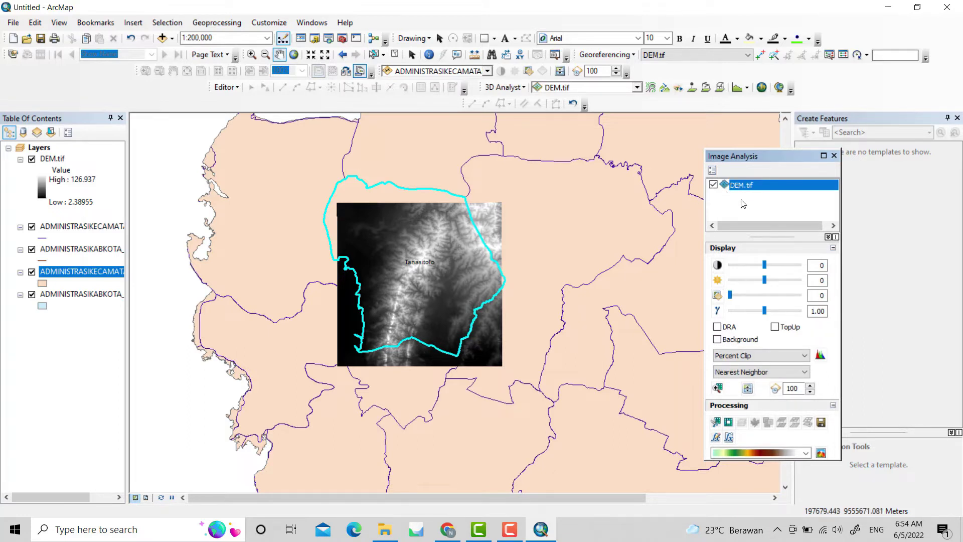
left_click(715, 423)
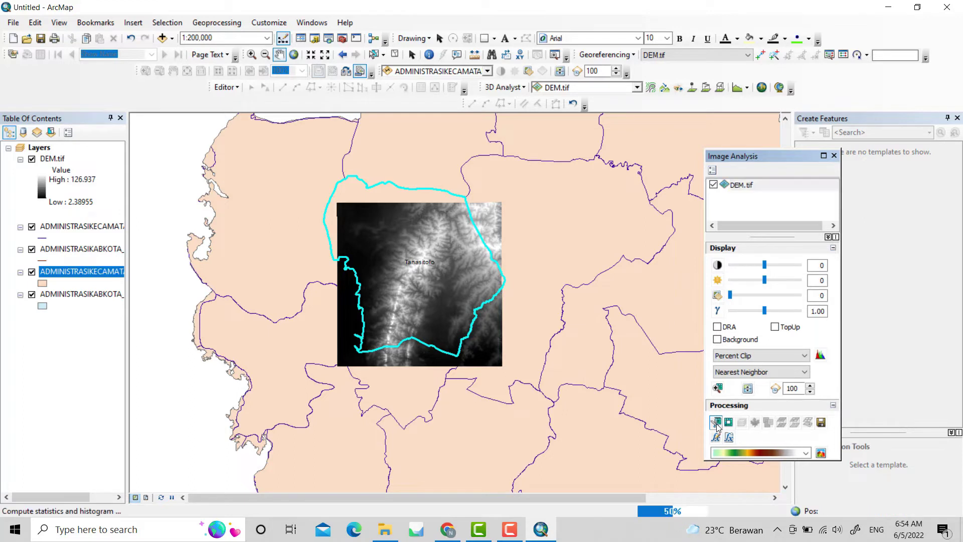
left_click(835, 156)
left_click(32, 227)
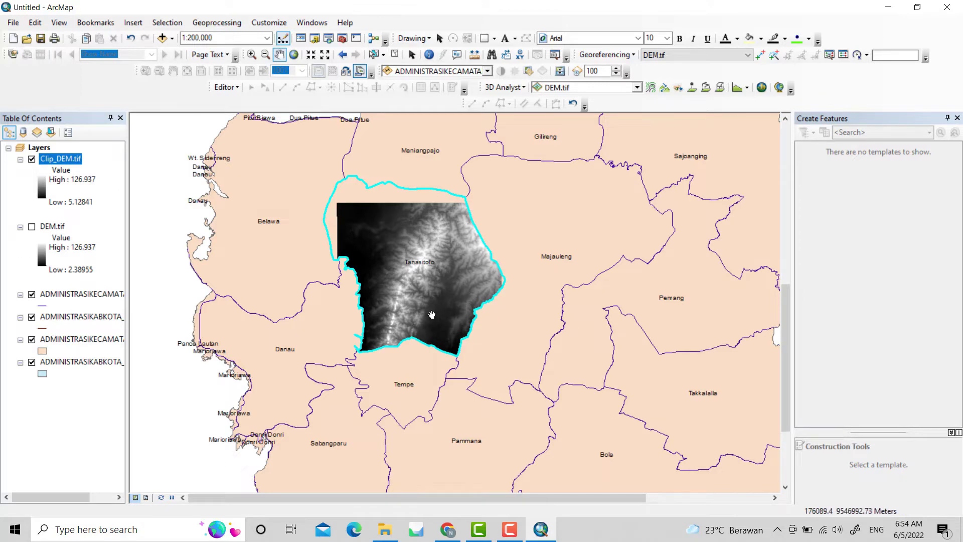
Export the Clip_DEM.tif layer as a TIFF raster named Tanasitolo_DEM.tif in the UAS folder.
right_click(68, 161)
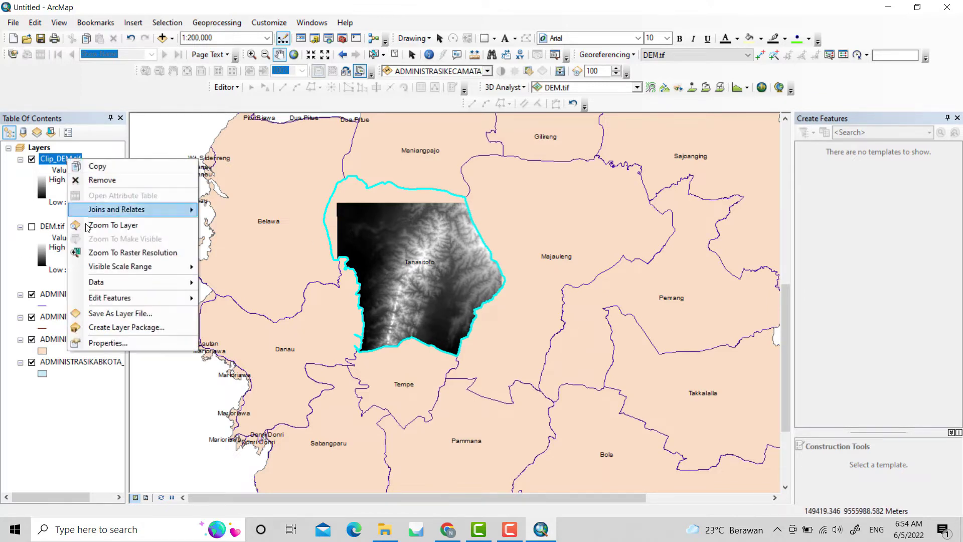
mouse_move(111, 287)
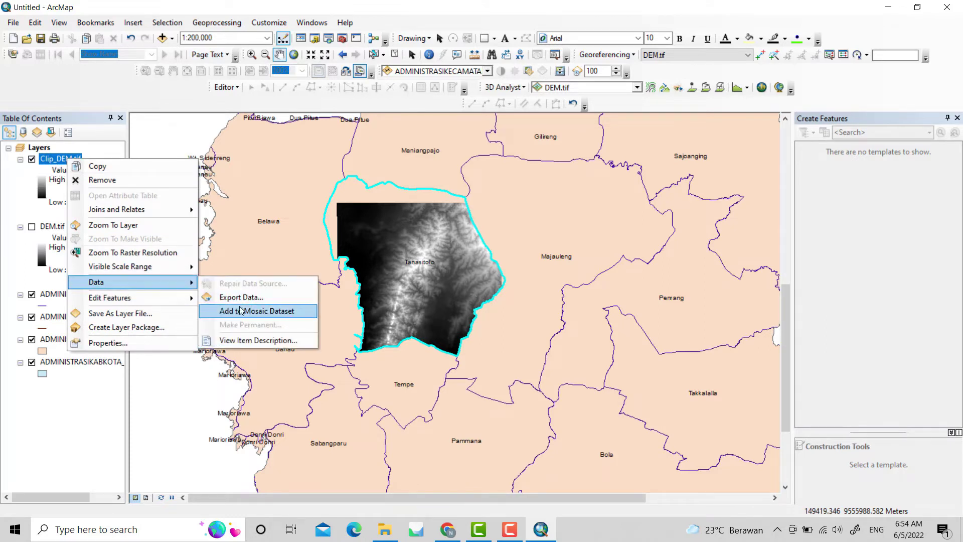
left_click(271, 299)
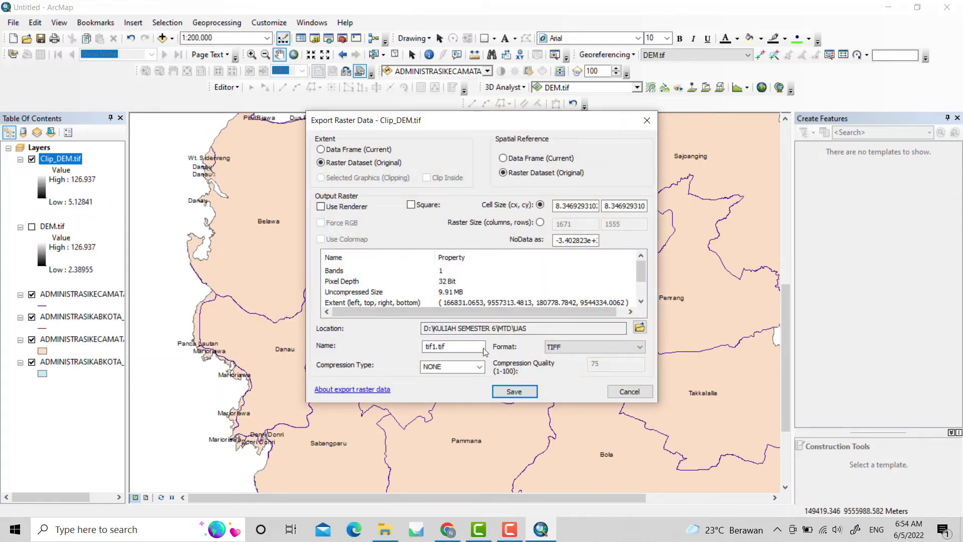
left_click(431, 346)
left_click_drag(436, 346, 433, 346)
type("Tanasitolo_DEM")
left_click(515, 391)
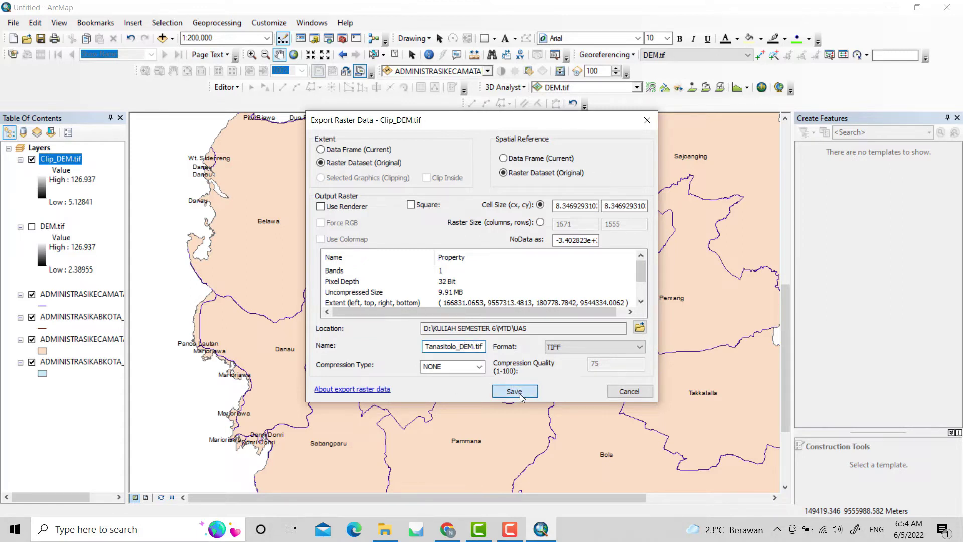
Add the exported Tanasitolo_DEM.tif raster to the map and launch ArcScene with a blank scene.
left_click(524, 309)
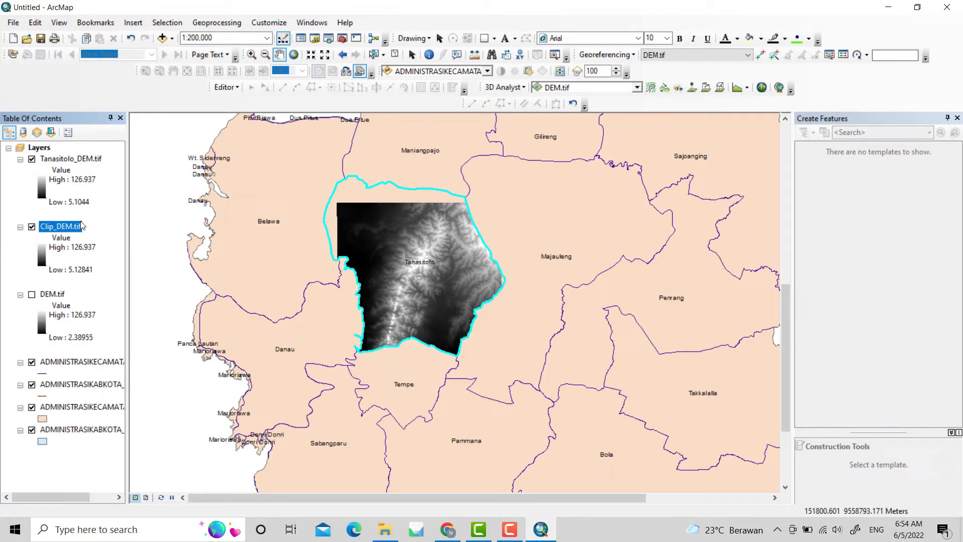
right_click(847, 73)
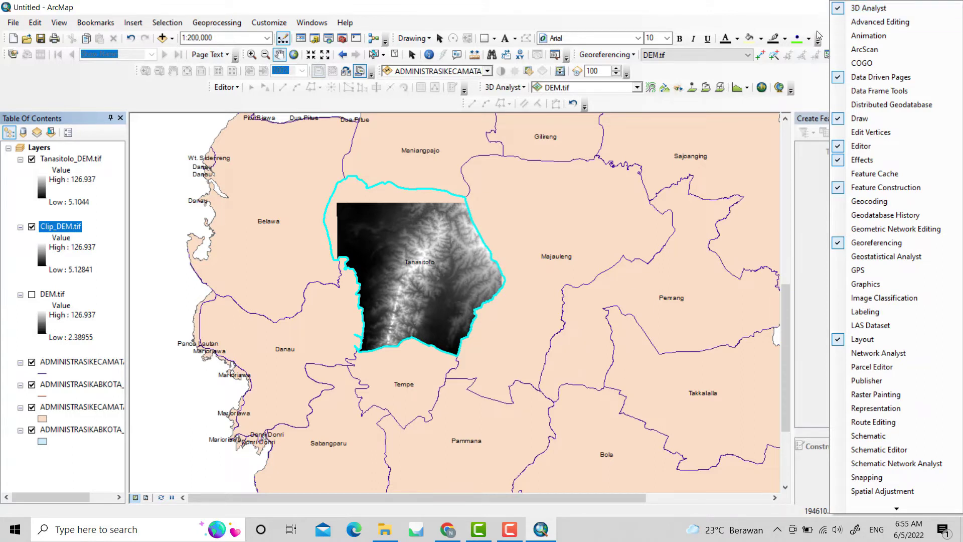
left_click(810, 87)
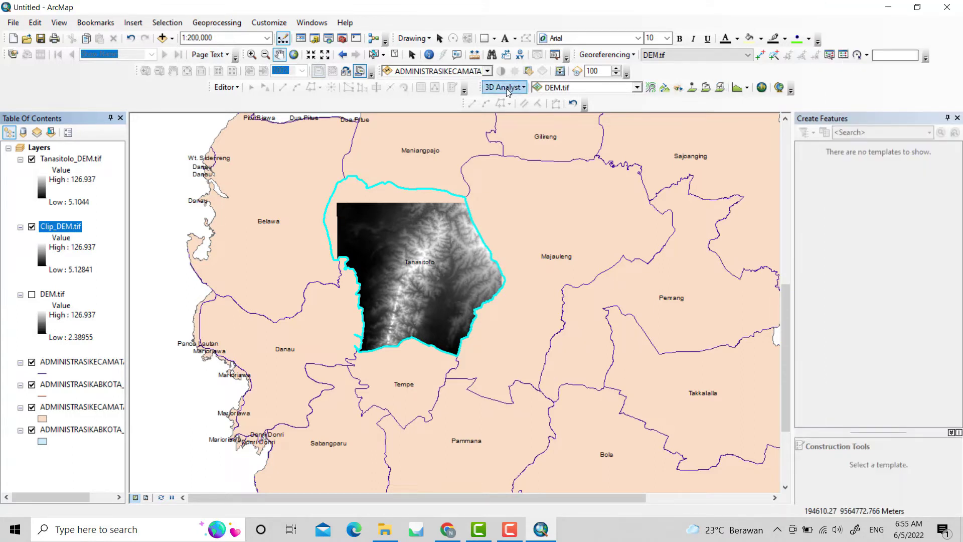
left_click(761, 88)
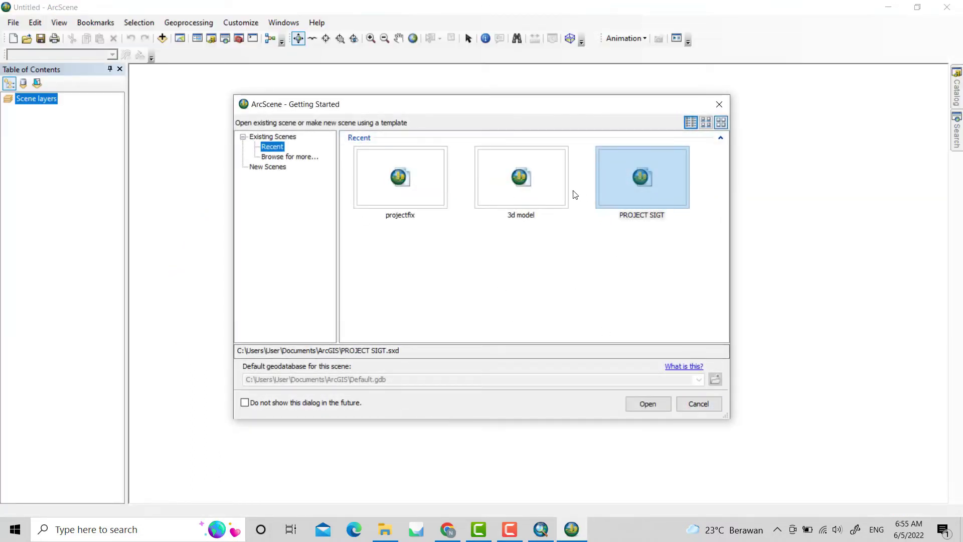
left_click(697, 406)
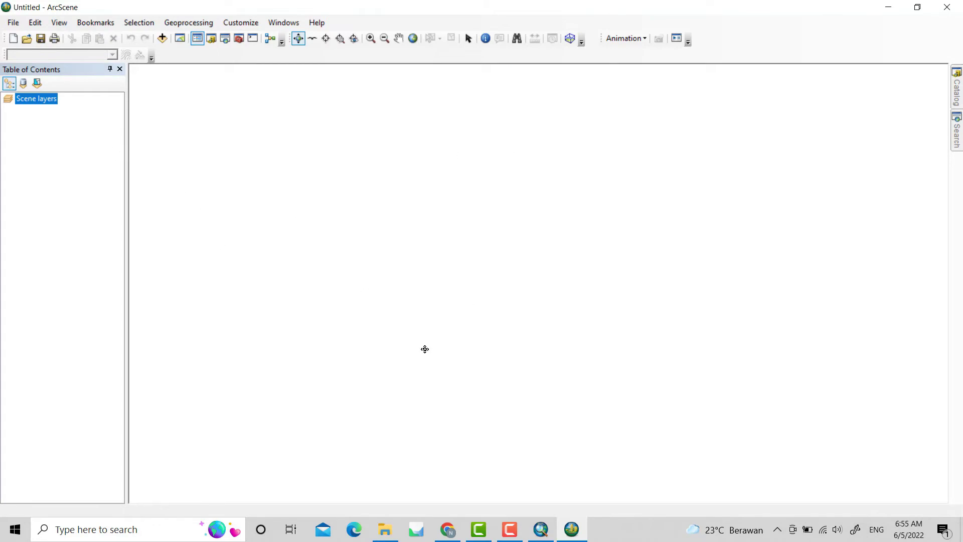
Switch back to ArcMap and check the XY coordinate system in the source properties of the Tanasitolo_DEM.tif layer.
left_click(541, 529)
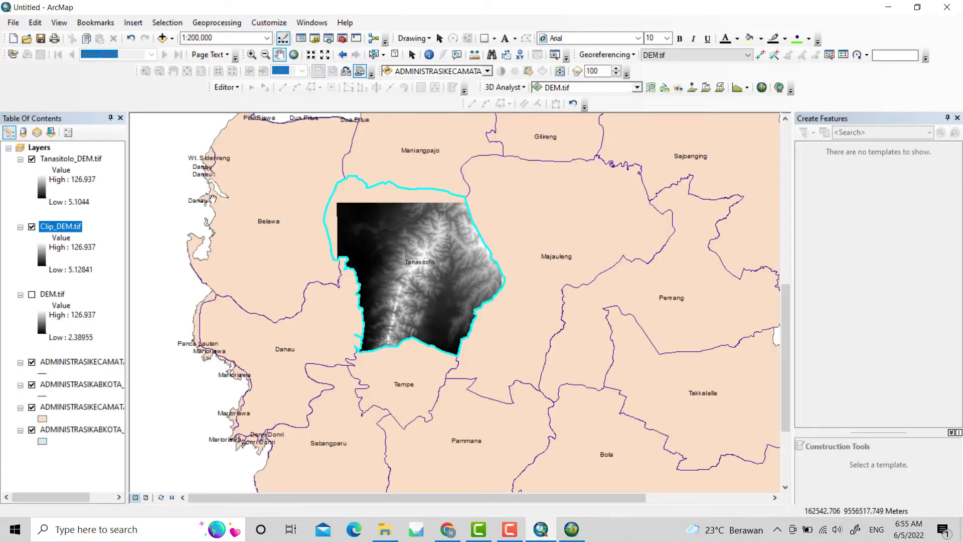
left_click(74, 160)
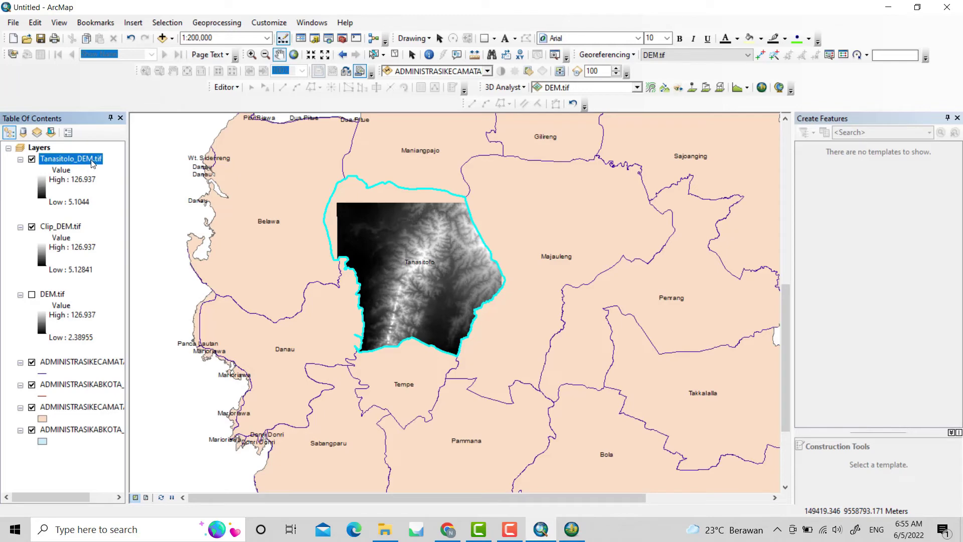
right_click(92, 162)
left_click(143, 346)
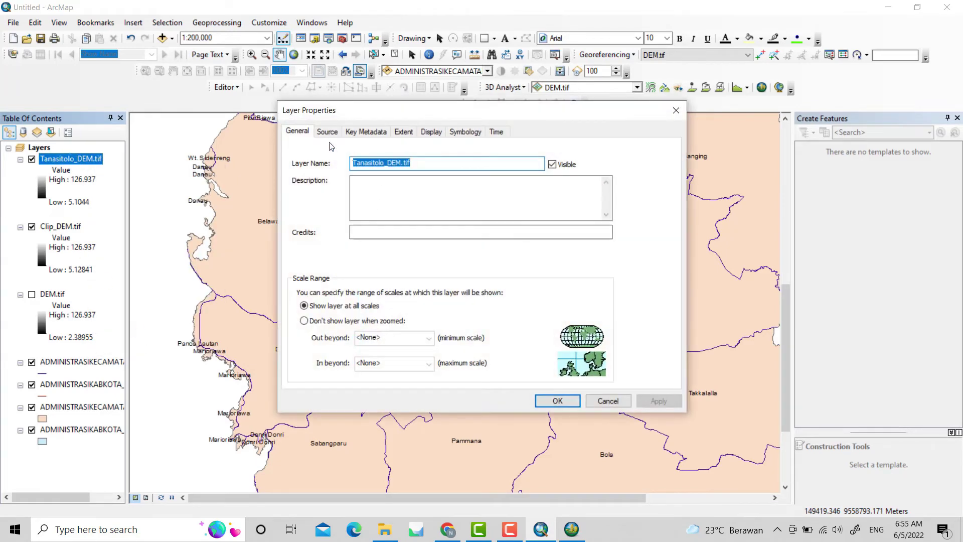
left_click(327, 132)
scroll(411, 253, "down", 3)
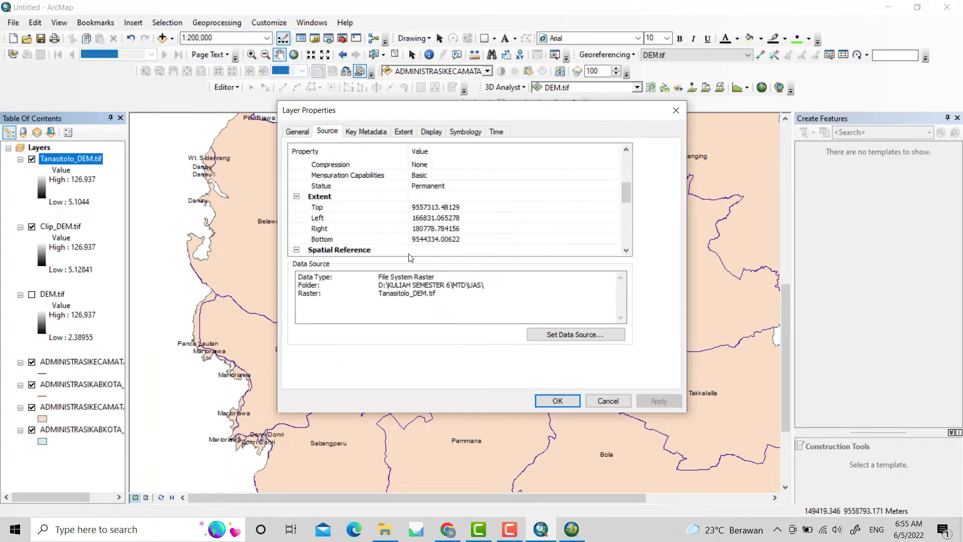
scroll(422, 212, "down", 2)
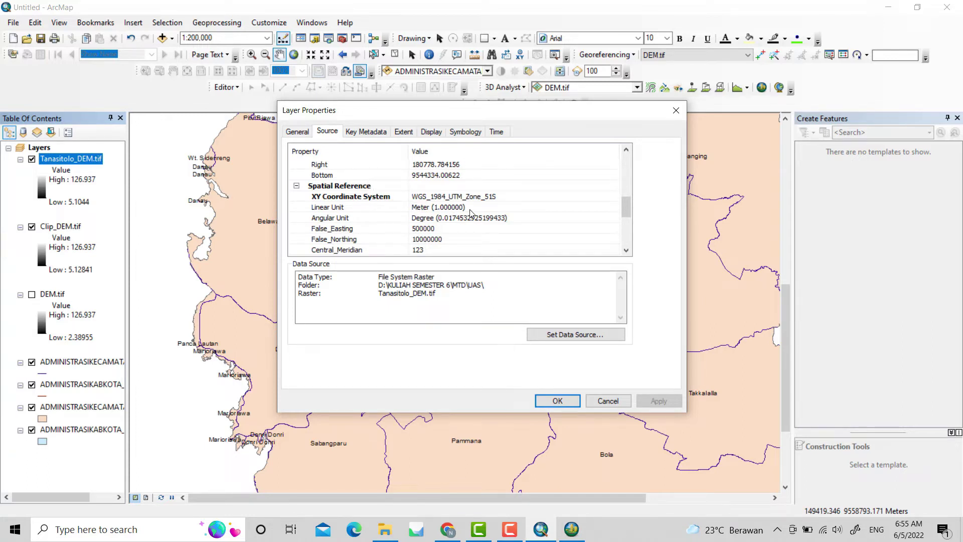
left_click(610, 402)
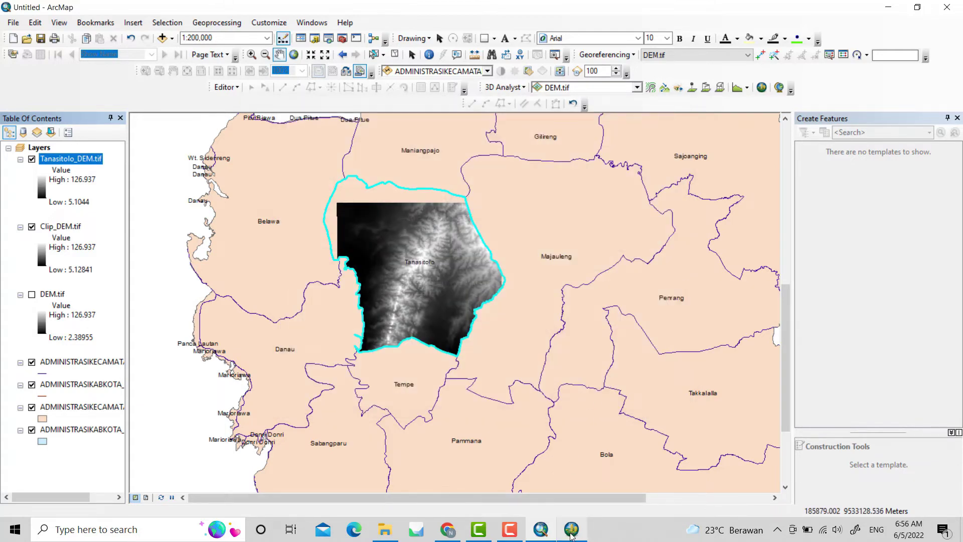
Switch to ArcScene and add Tanasitolo_DEM.tif from the UAS folder to the scene layers.
left_click(571, 529)
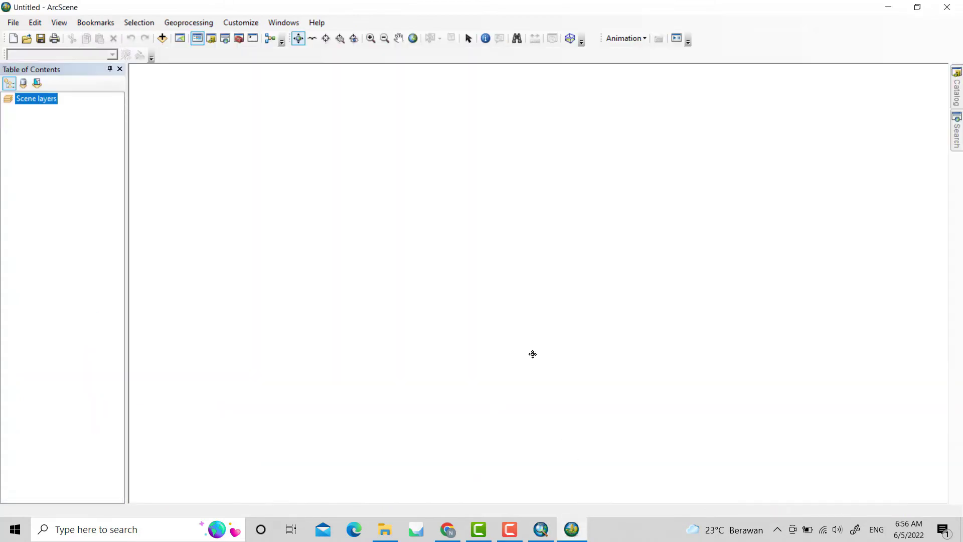
right_click(33, 100)
left_click(58, 105)
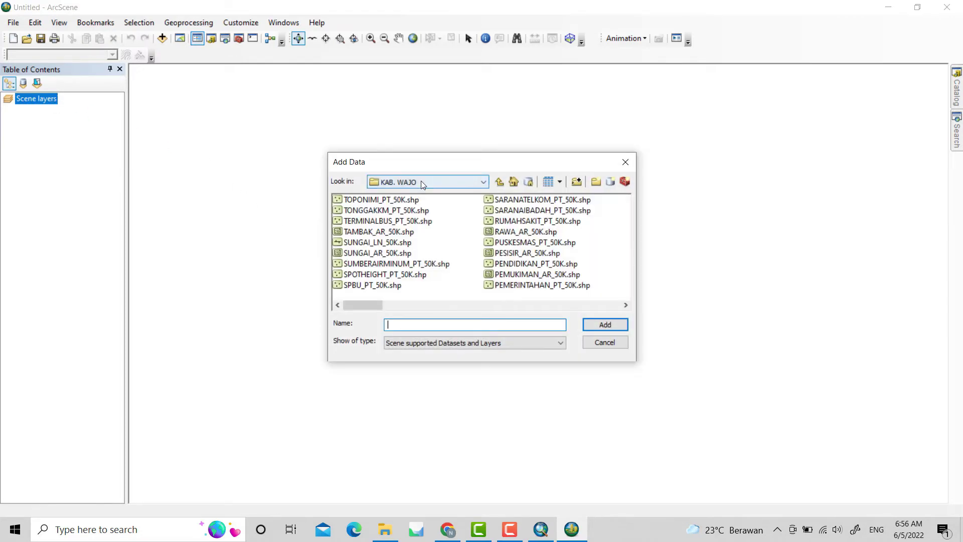
left_click(421, 182)
left_click(425, 225)
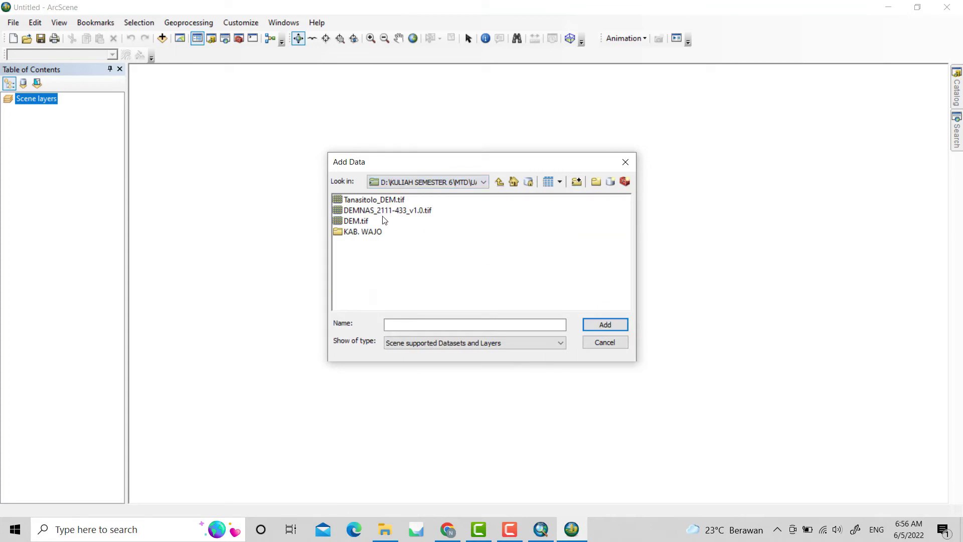
left_click(379, 201)
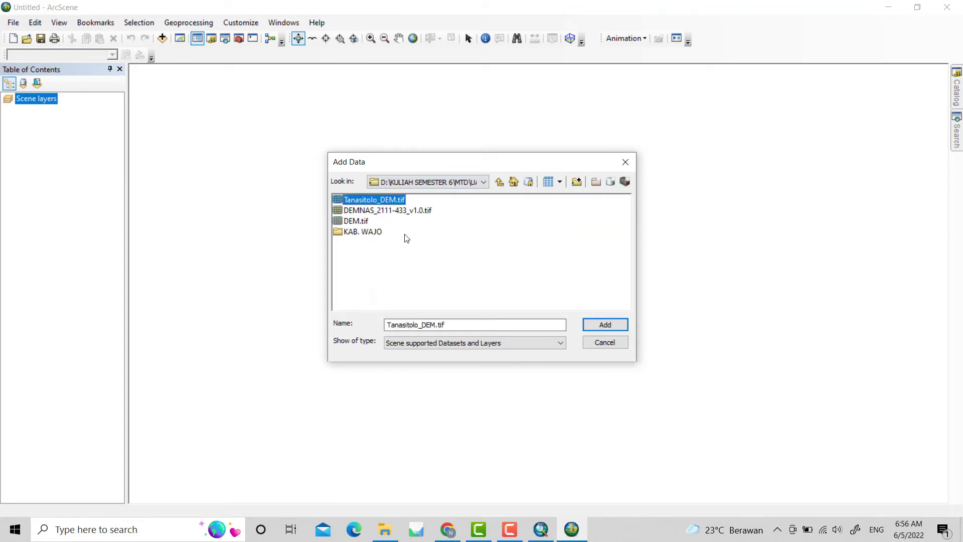
left_click(602, 325)
left_click_drag(602, 325, 532, 323)
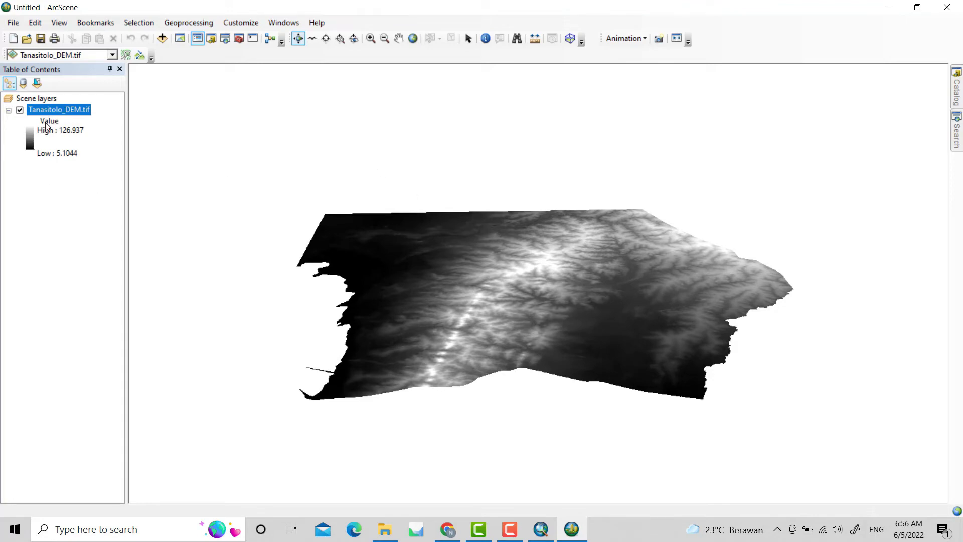
Apply the green-yellow-red color ramp to the stretched symbology of the Tanasitolo_DEM.tif layer.
right_click(78, 110)
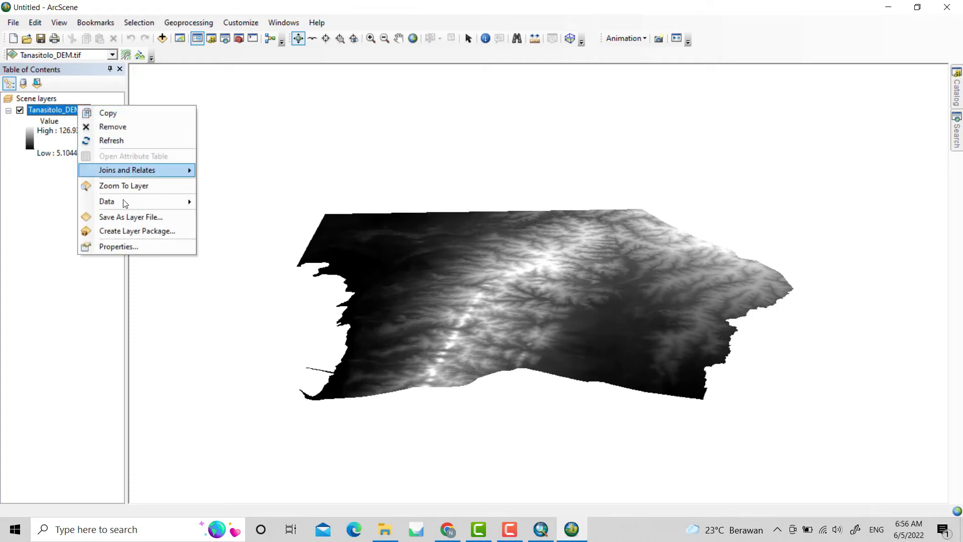
left_click(115, 246)
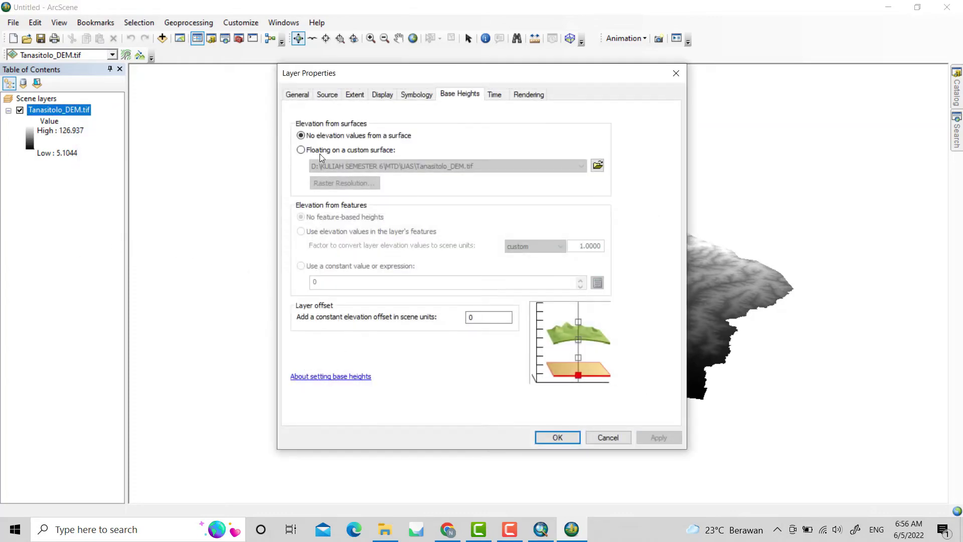
left_click(412, 96)
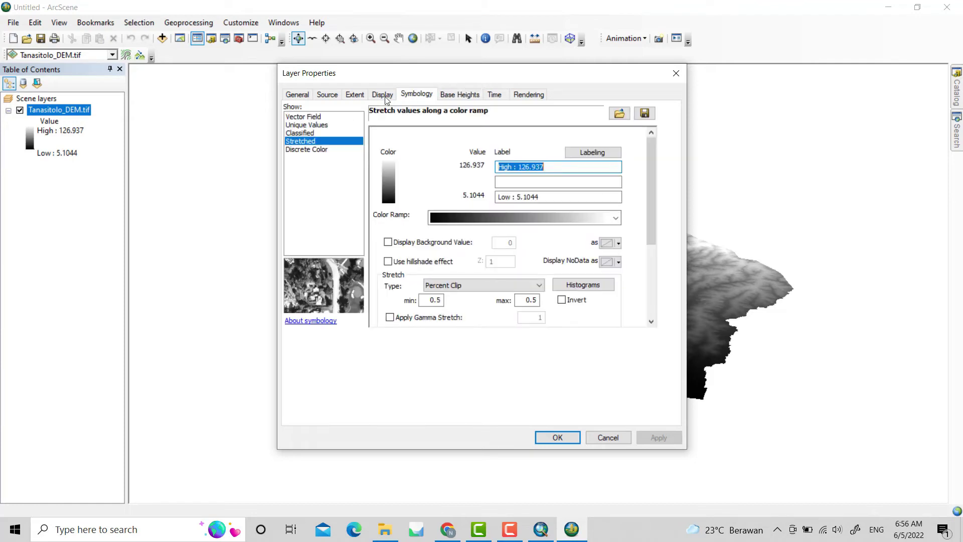
left_click(558, 221)
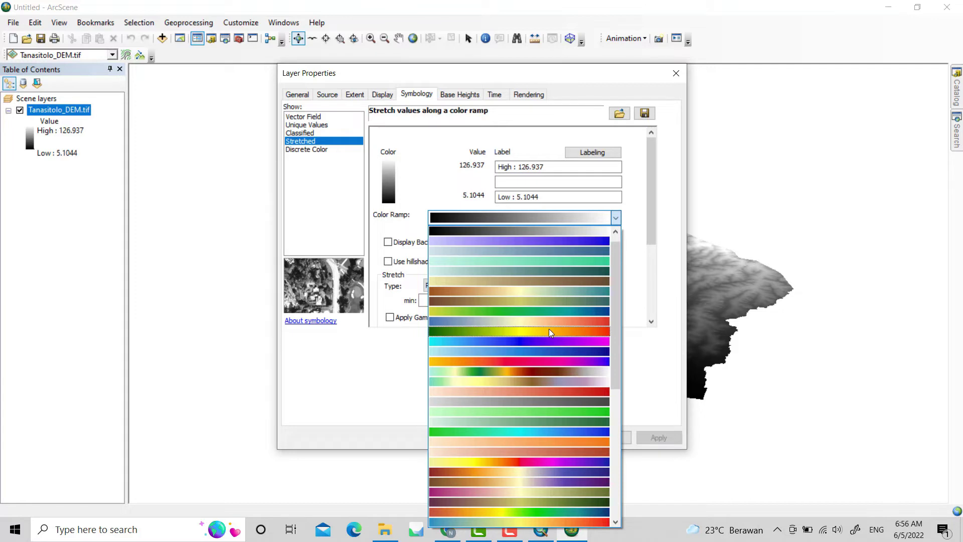
left_click(550, 332)
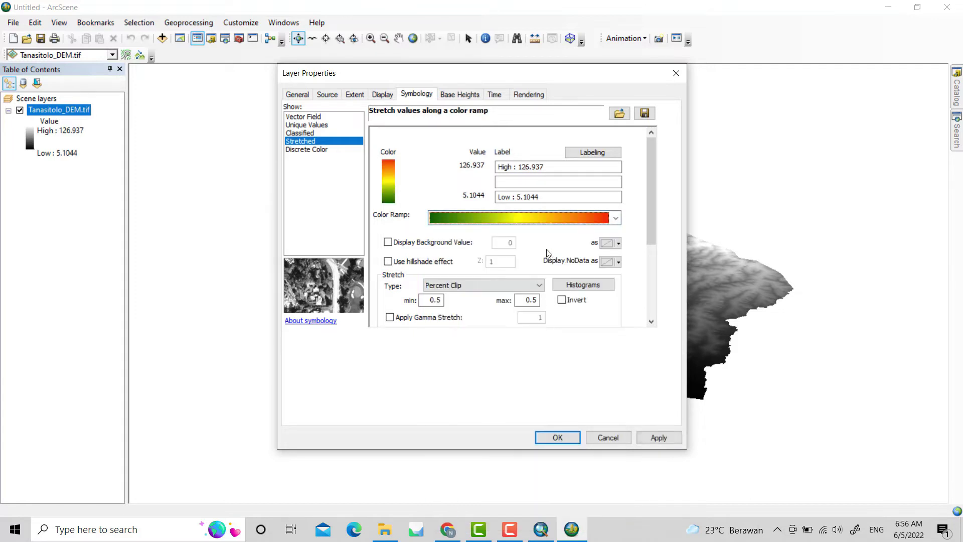
left_click(660, 438)
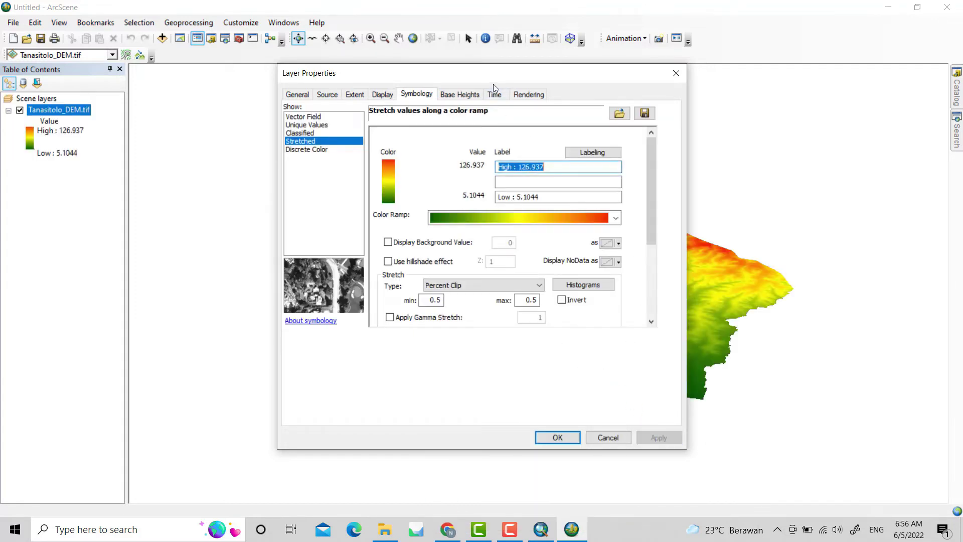
left_click_drag(492, 74, 360, 94)
left_click(701, 333)
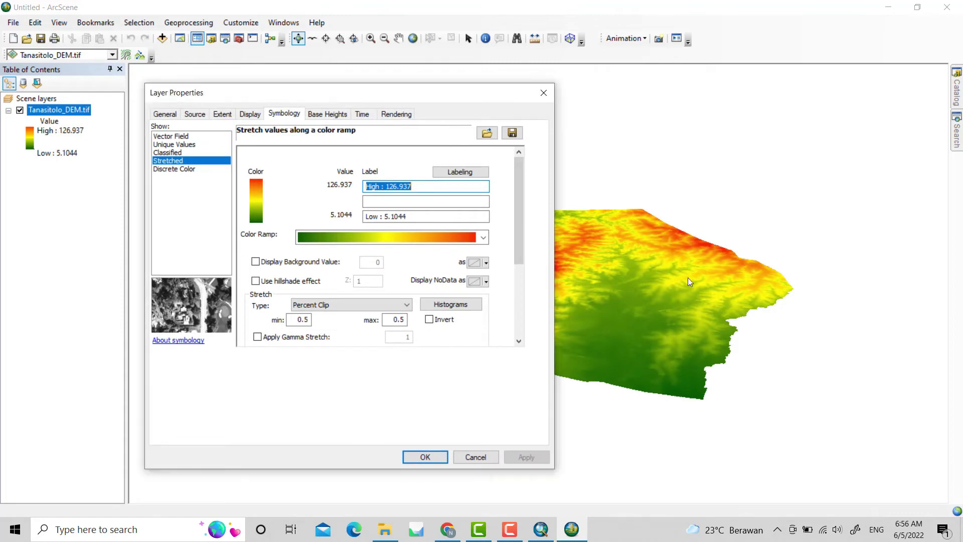
Float the layer on the custom surface Tanasitolo_DEM.tif with an elevation conversion factor of 3.0000.
left_click_drag(414, 93, 752, 65)
left_click(680, 86)
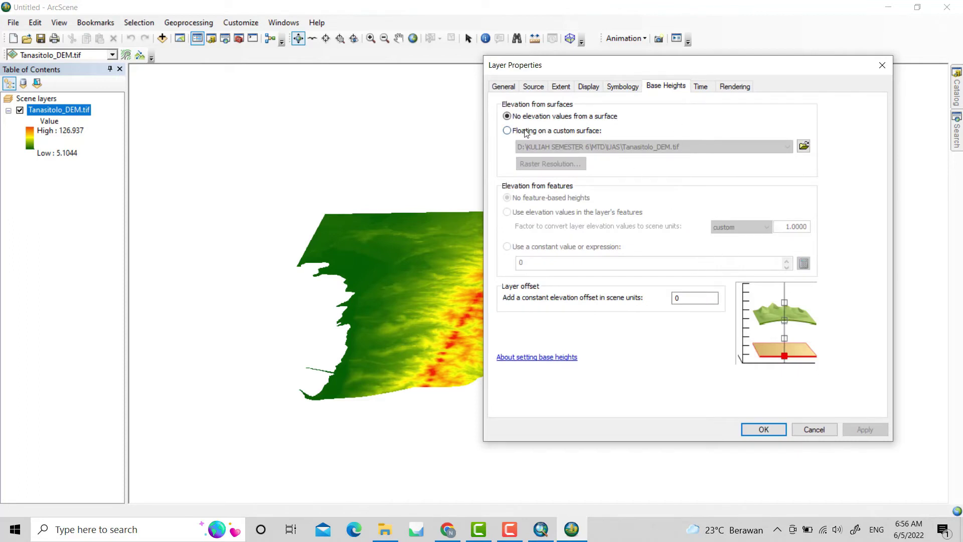
left_click(507, 131)
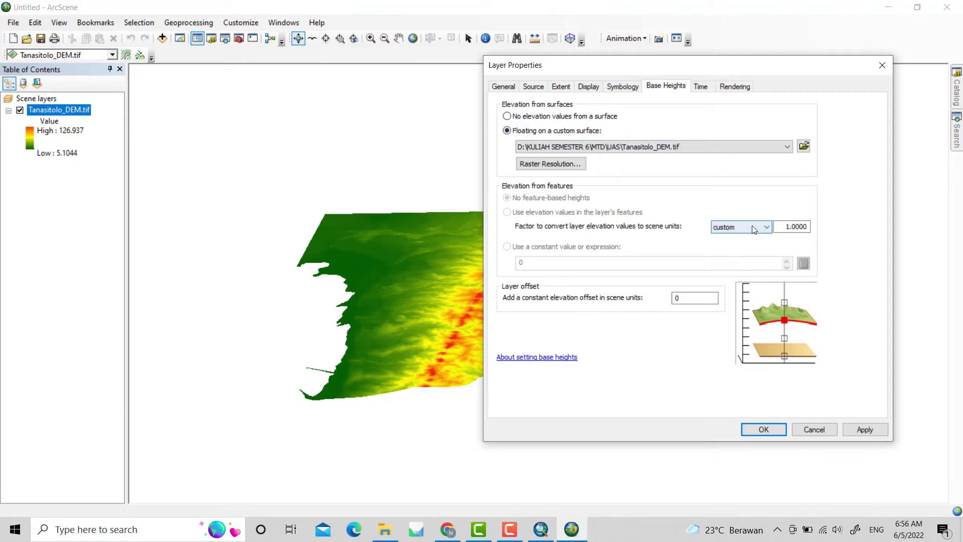
left_click_drag(788, 227, 785, 227)
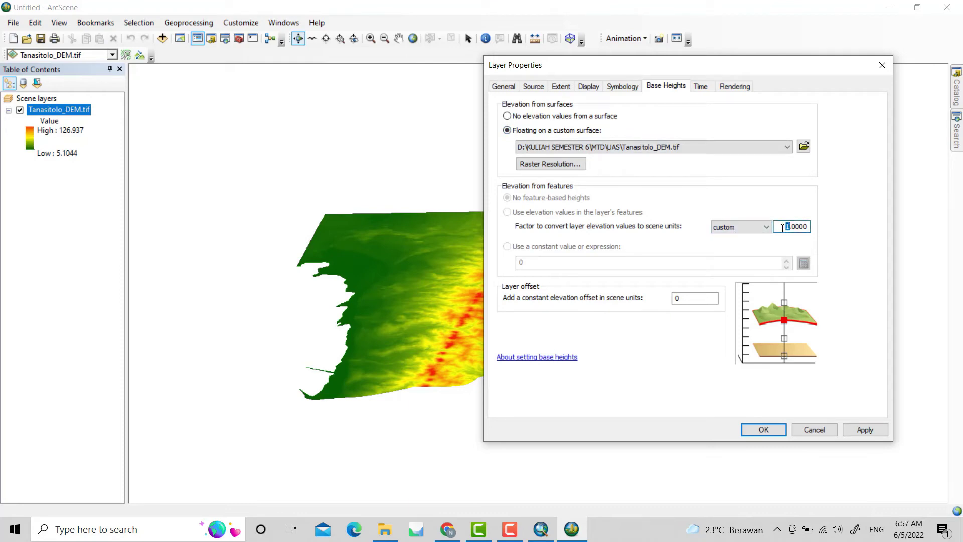
left_click(857, 433)
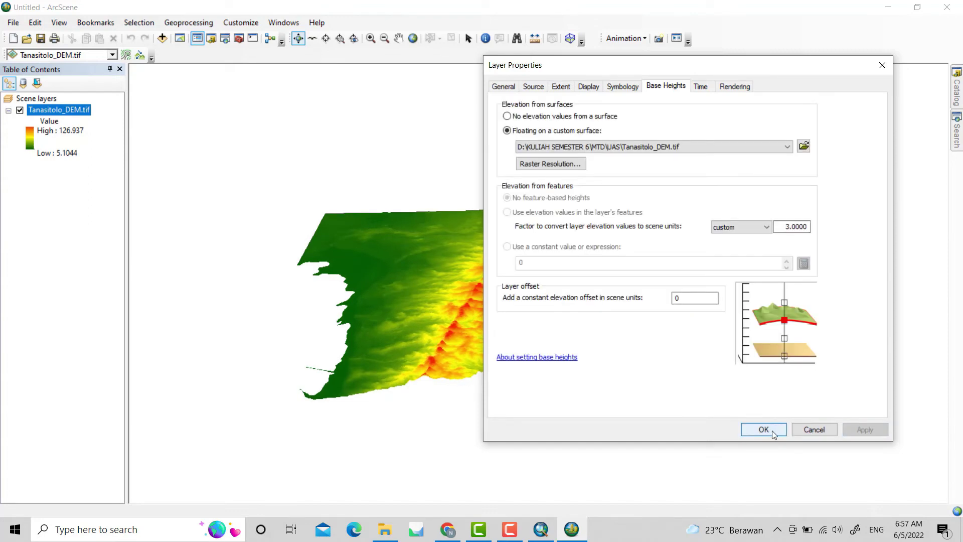
left_click_drag(542, 69, 558, 415)
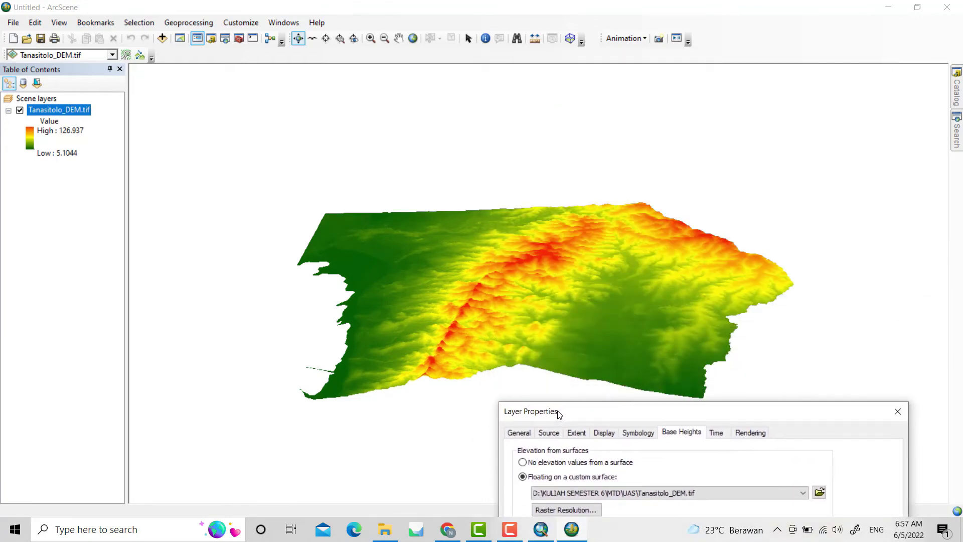
left_click_drag(560, 413, 508, 112)
left_click(724, 475)
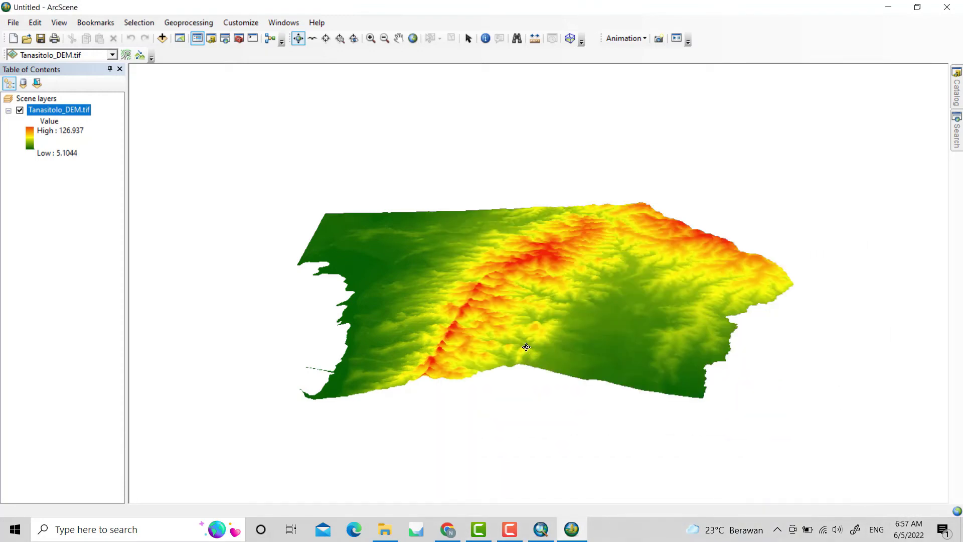
Start a Layer-type animation keyframe with Tanasitolo_DEM.tif as the source object and a new destination track, Layer track 1.
scroll(525, 348, "up", 5)
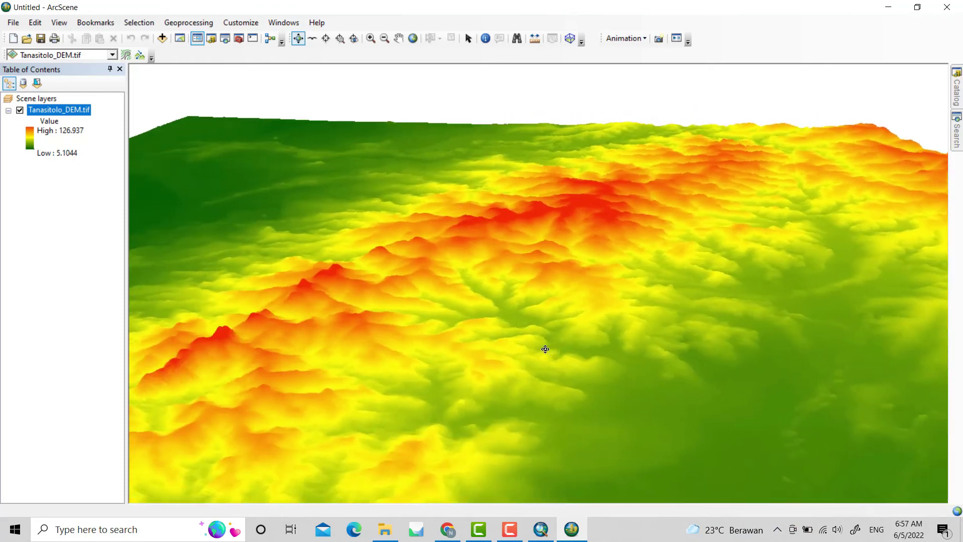
left_click_drag(545, 349, 443, 256)
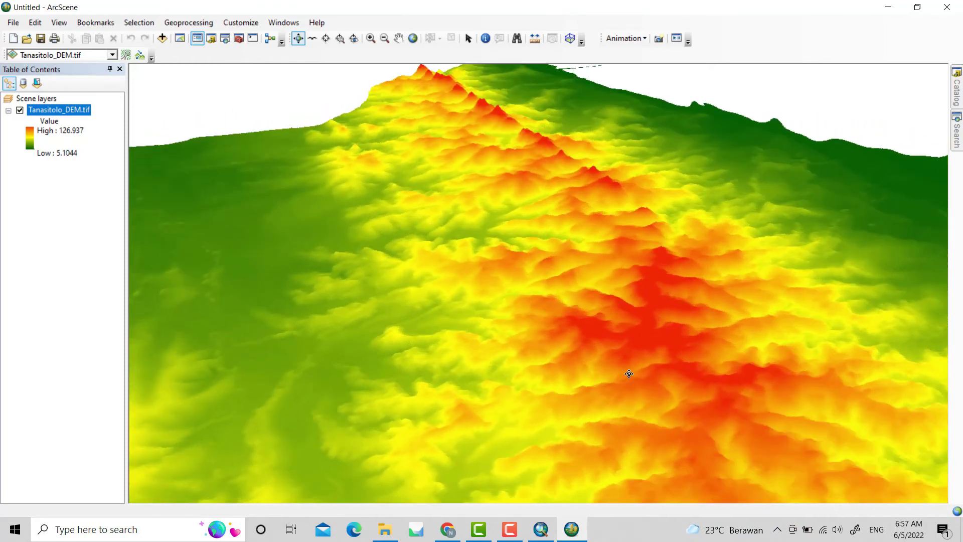
left_click_drag(627, 371, 428, 367)
left_click_drag(536, 377, 443, 348)
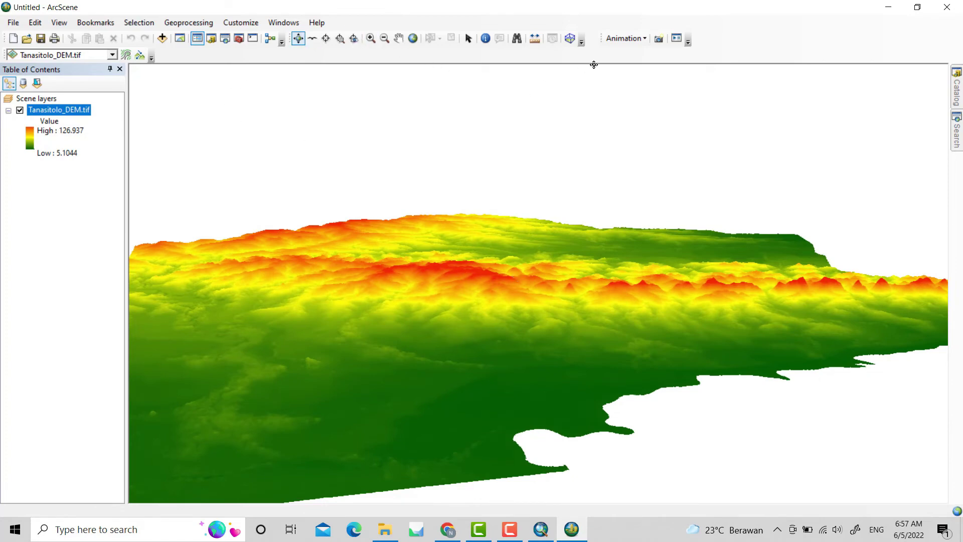
left_click(631, 44)
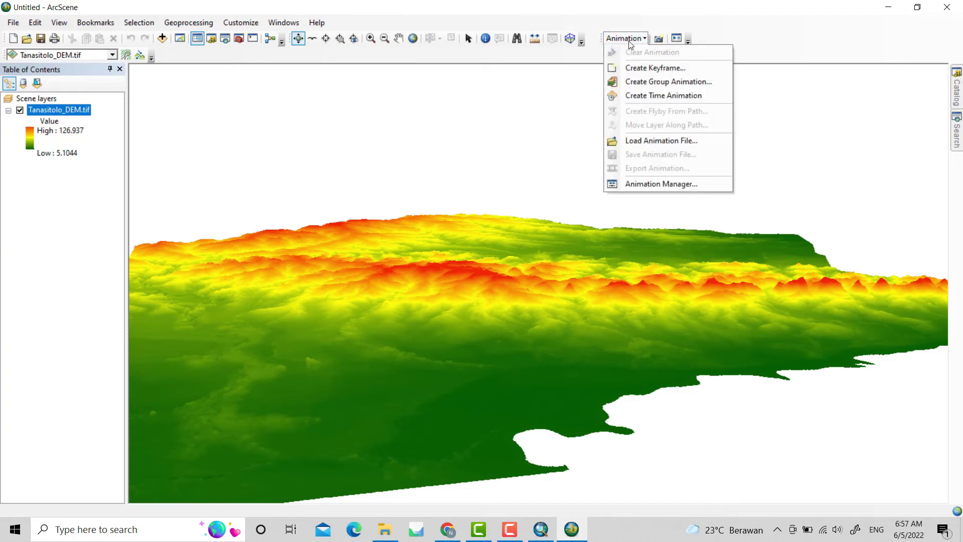
left_click(654, 67)
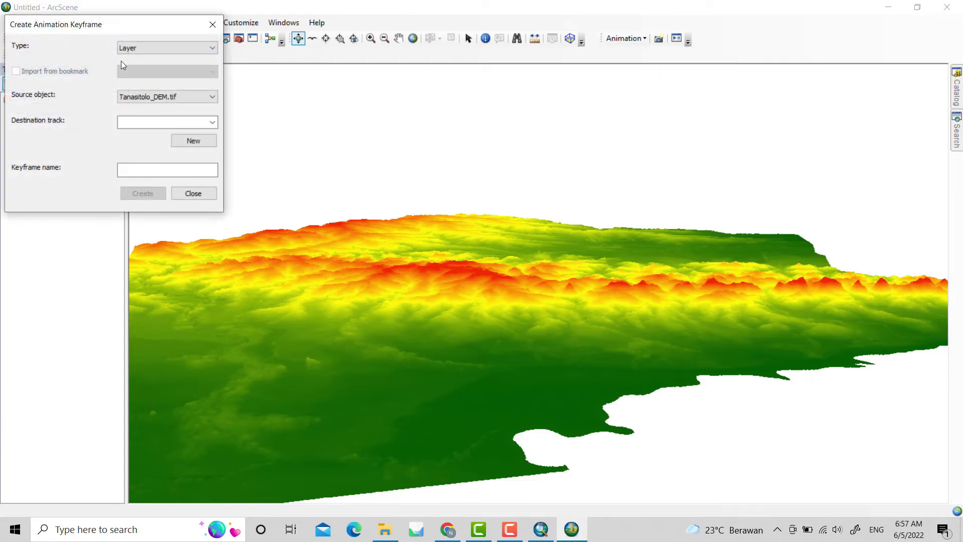
left_click(150, 49)
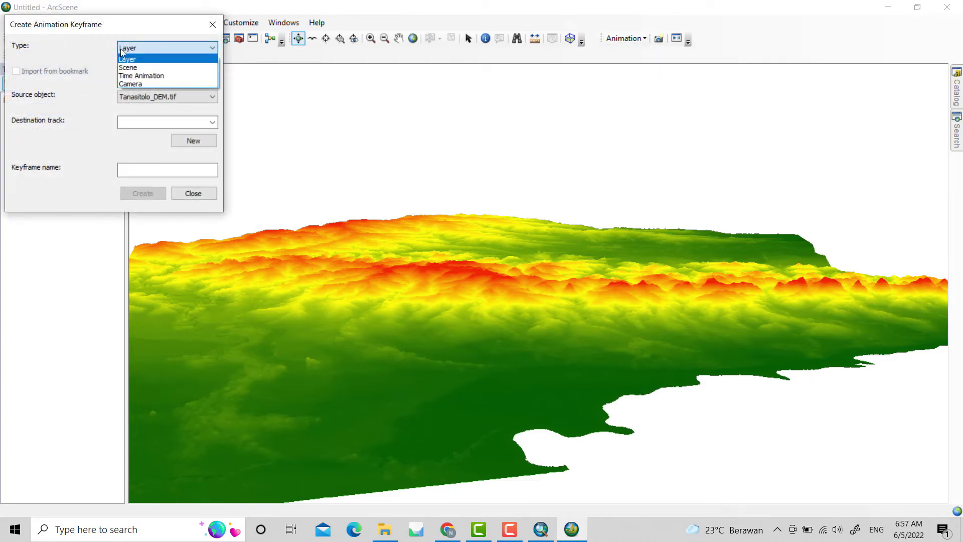
left_click(152, 62)
left_click(171, 95)
left_click(175, 97)
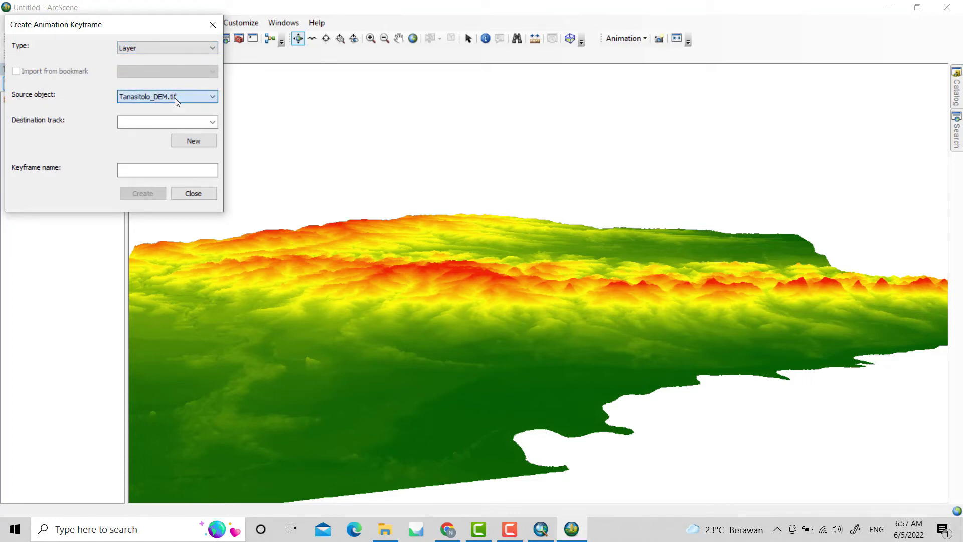
left_click(203, 144)
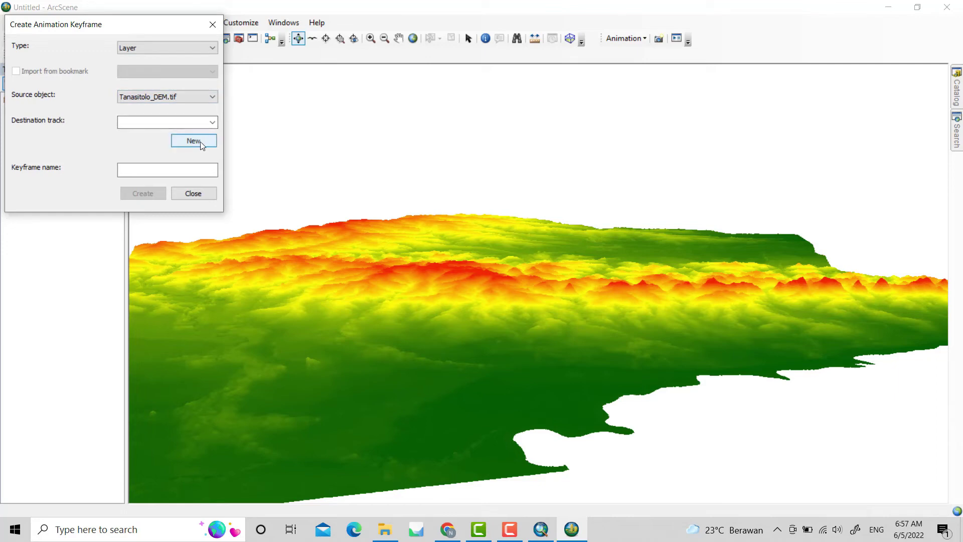
left_click(203, 146)
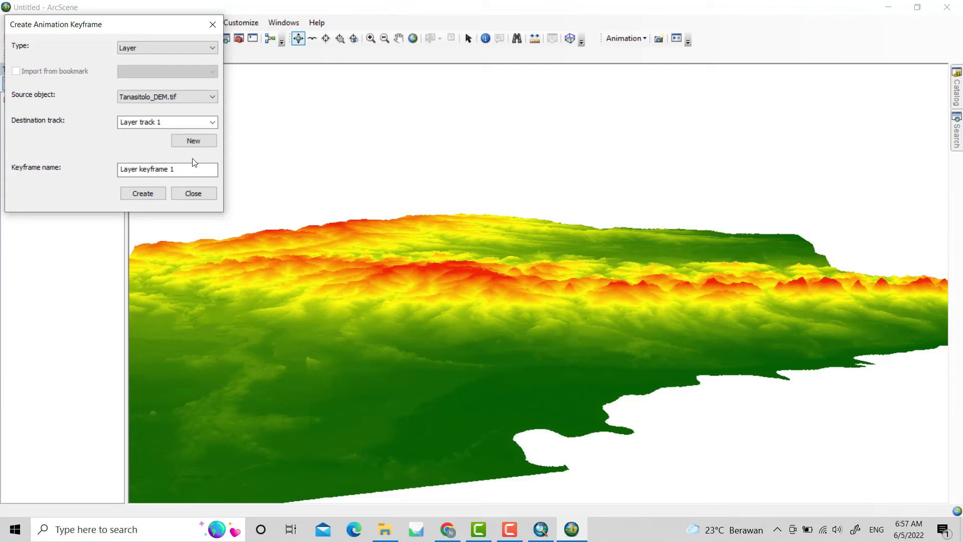
Create 19 layer keyframes in Layer track 1 and close the keyframe dialog.
left_click(137, 195)
left_click(137, 194)
left_click(193, 194)
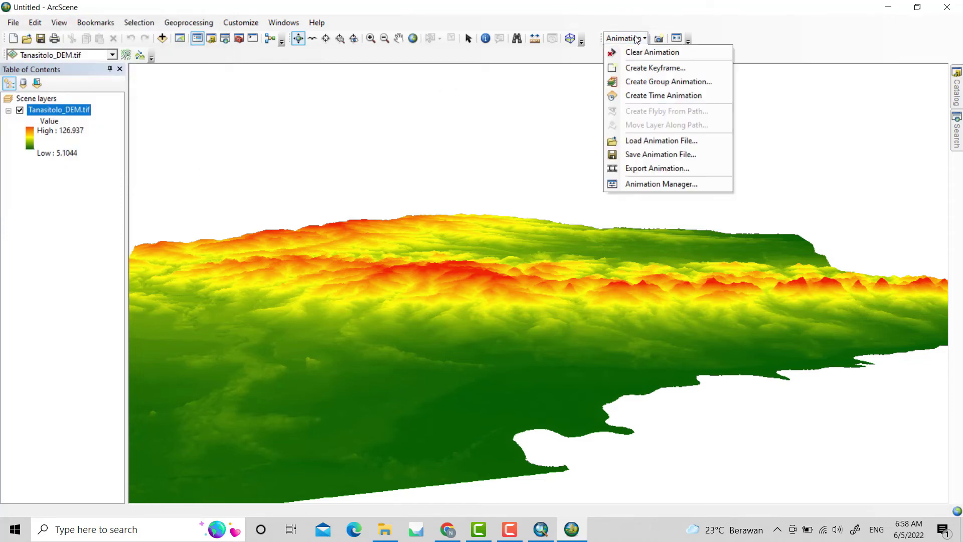
Set the Rotation:Z values of the Layer track 1 keyframes from 10 to 190 in increments of 10.
left_click(649, 183)
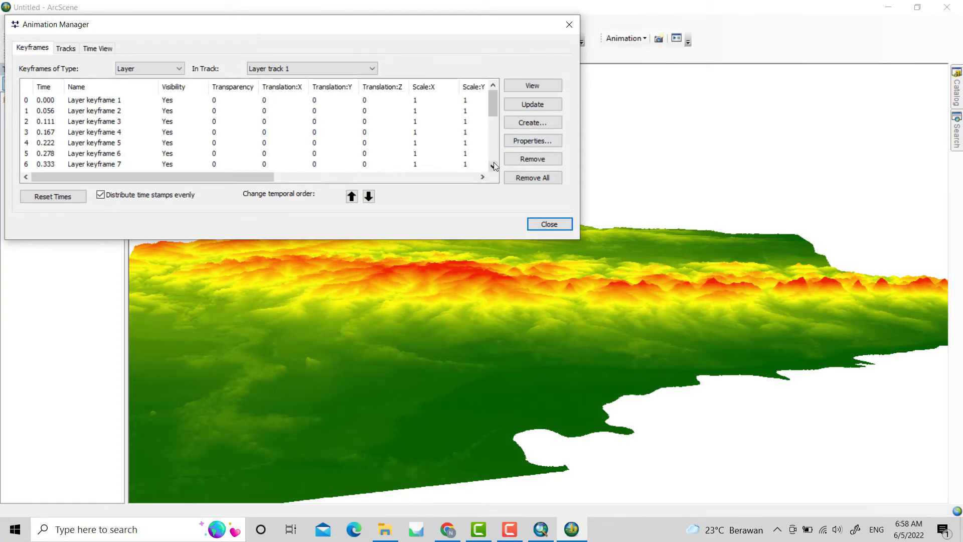
left_click(468, 177)
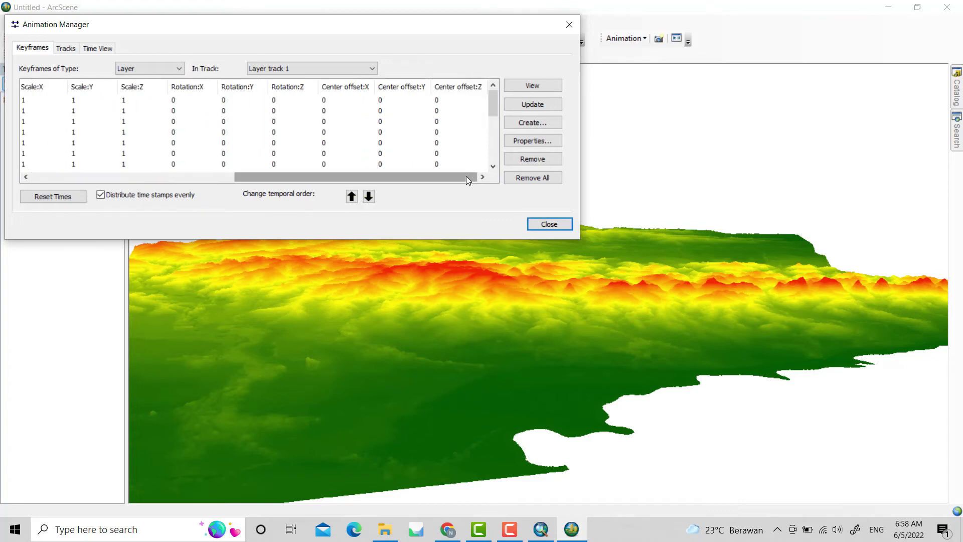
double_click(291, 103)
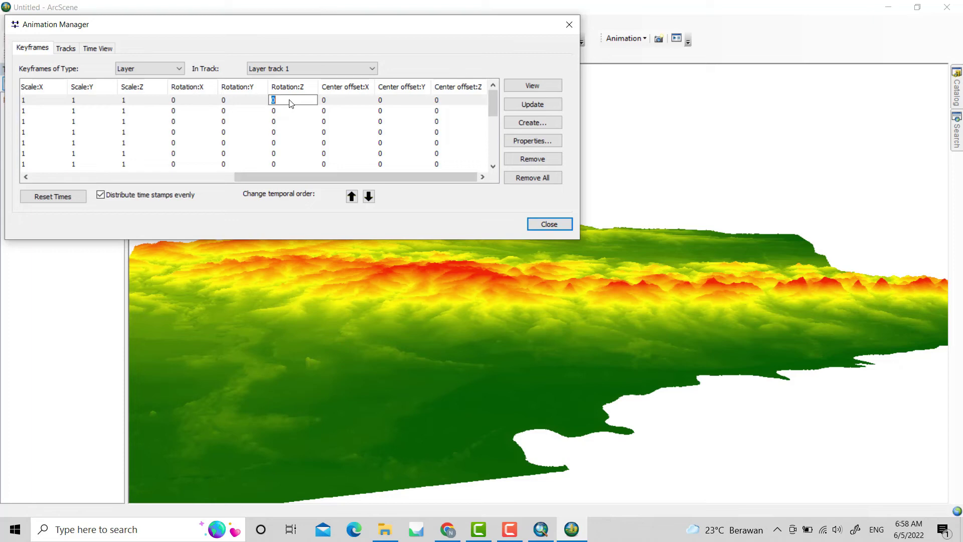
type("0")
key("Return")
type("20")
key("Return")
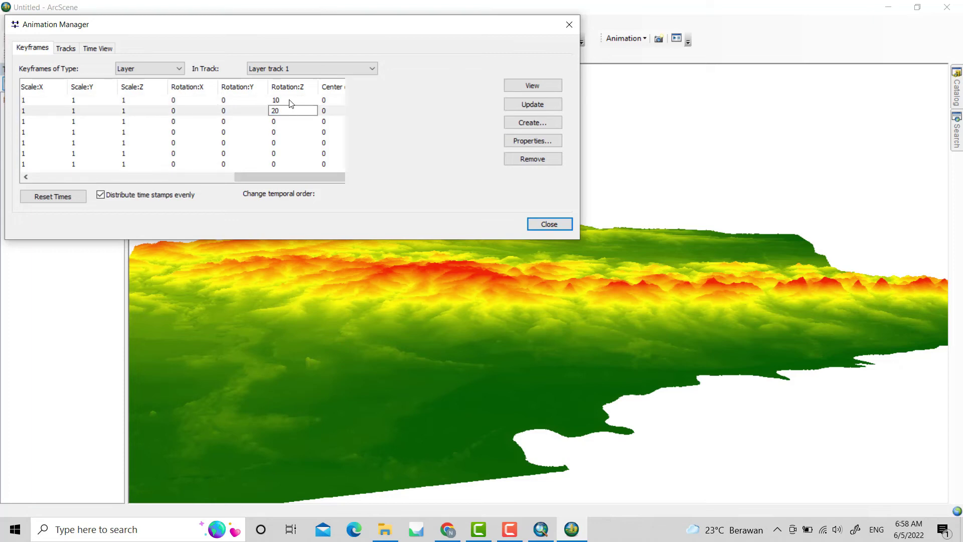
type("30")
key("Return")
type("40")
key("Return")
type("50")
key("Return")
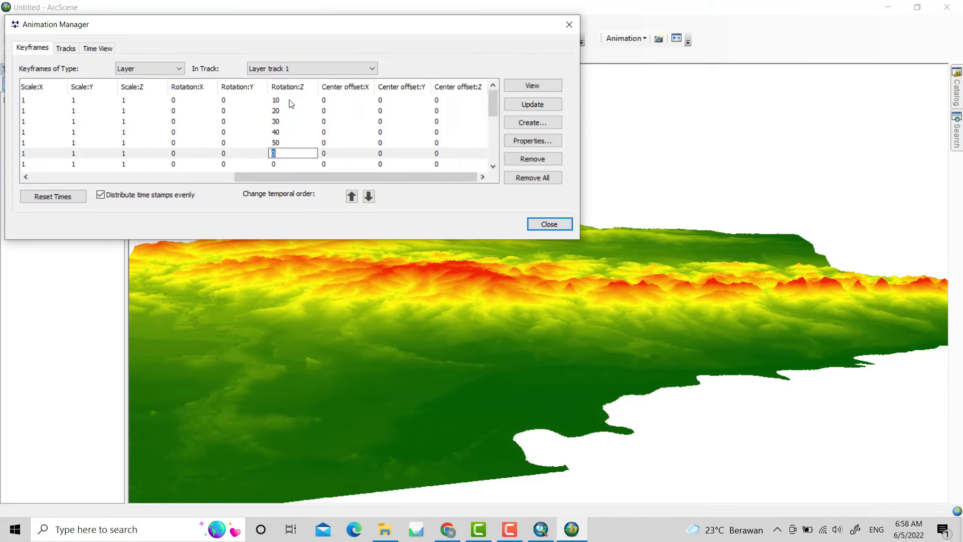
type("60")
key("Return")
type("7")
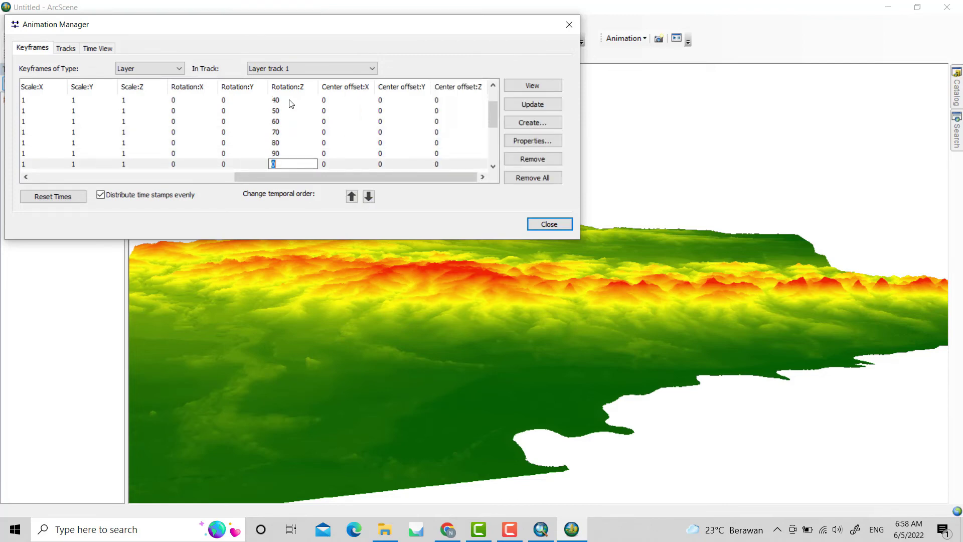
type("100 110 120 130 140 150 160")
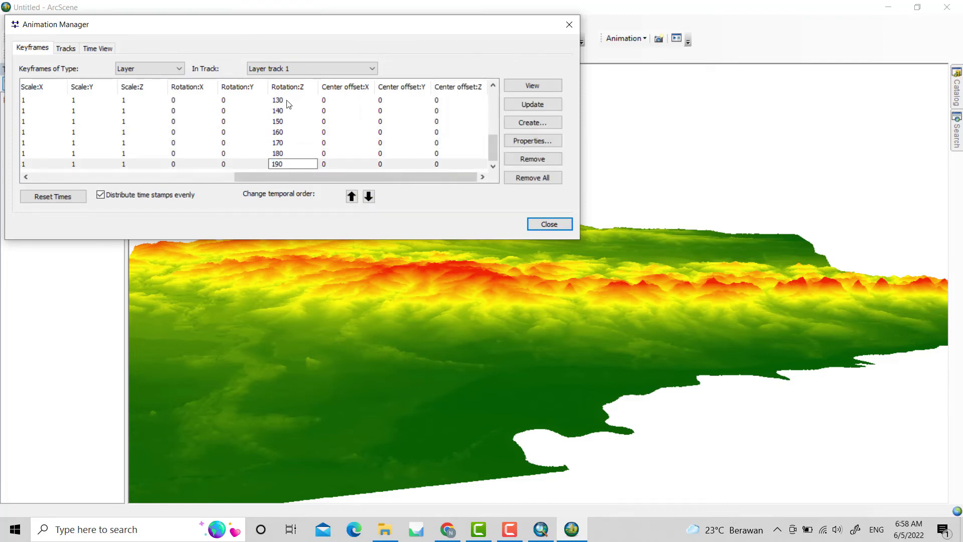
key("Return")
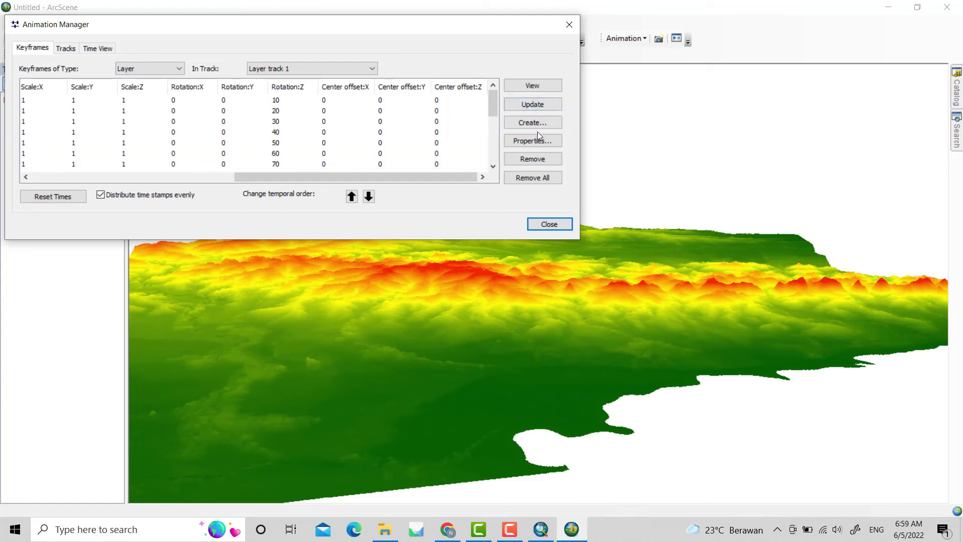
left_click(550, 224)
Play the rotation animation with the Animation Controls and close them.
left_click(676, 40)
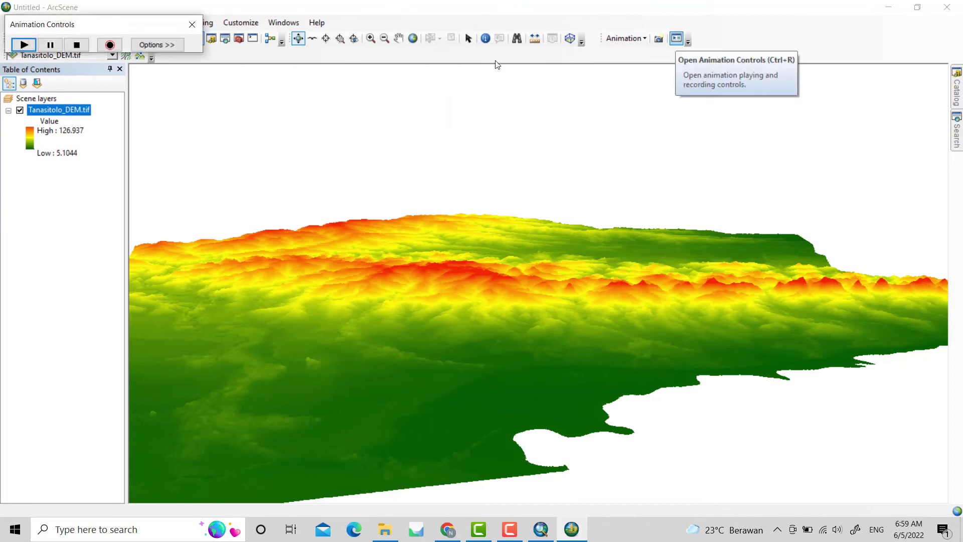
left_click(24, 44)
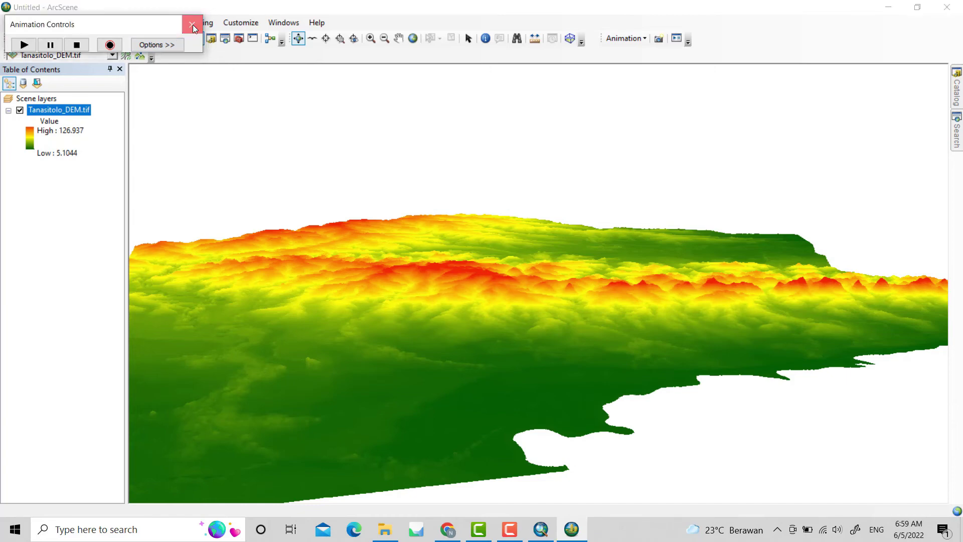
left_click(193, 25)
Start exporting the animation and choose the UAS folder under D:, KULIAH SEMESTER 6, MTD as the save location.
scroll(661, 149, "down", 3)
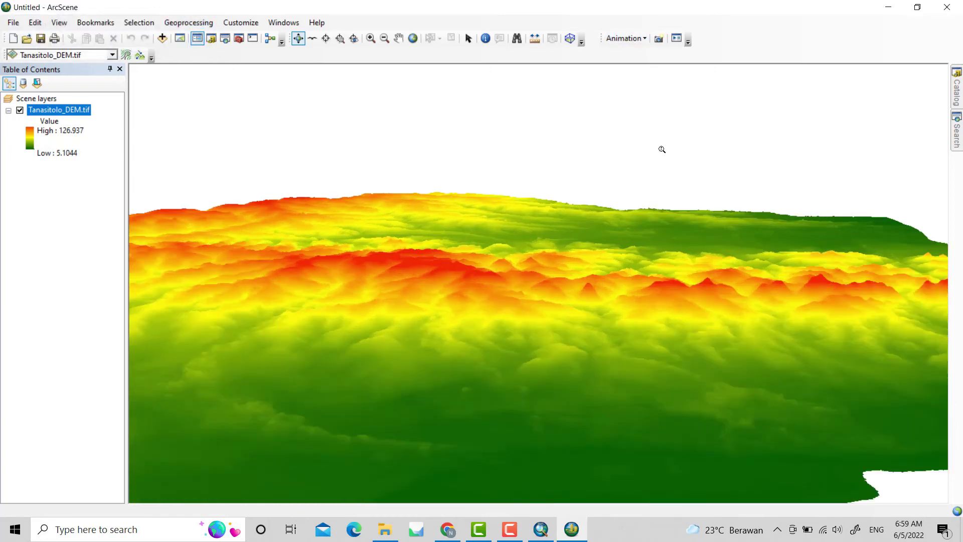
mouse_move(574, 297)
left_mouse_down()
mouse_move(587, 284)
mouse_move(588, 294)
left_mouse_up()
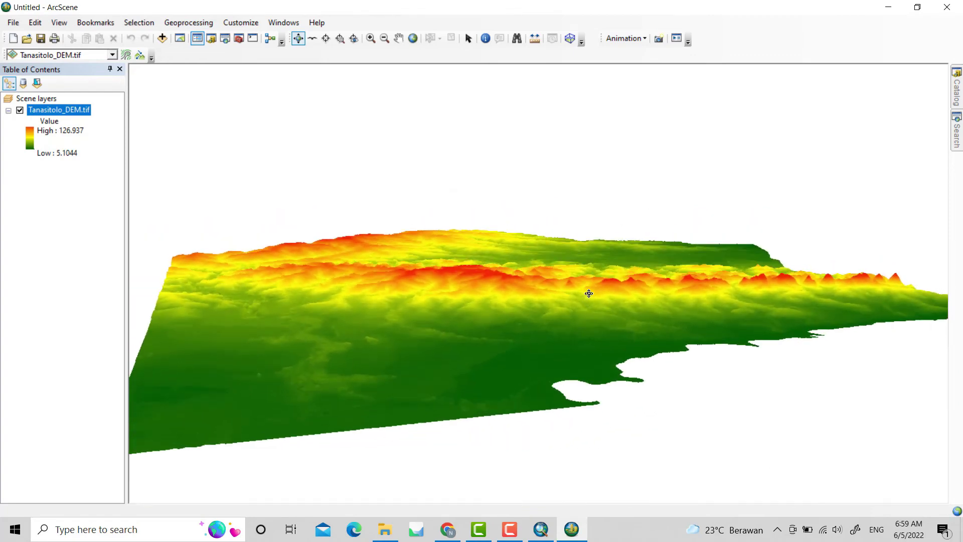
left_click(631, 43)
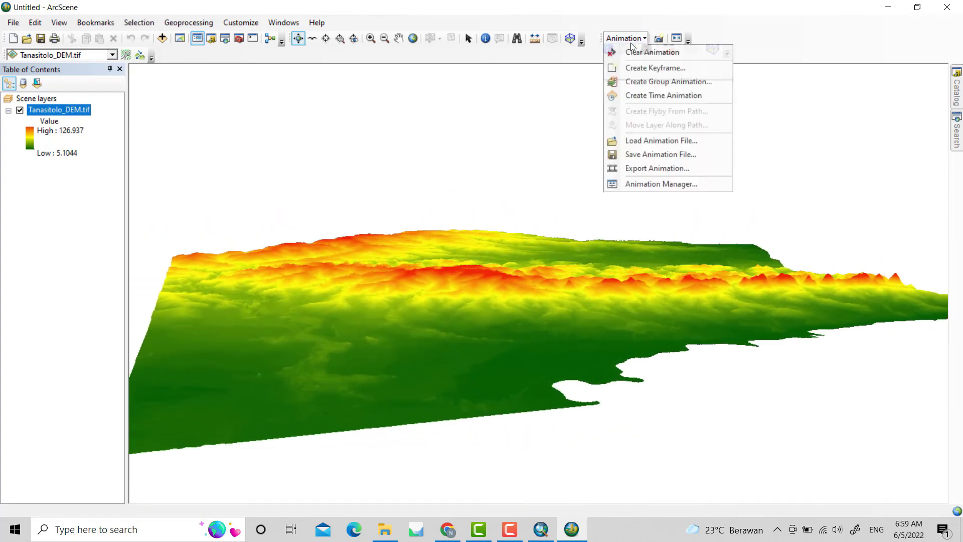
left_click(653, 168)
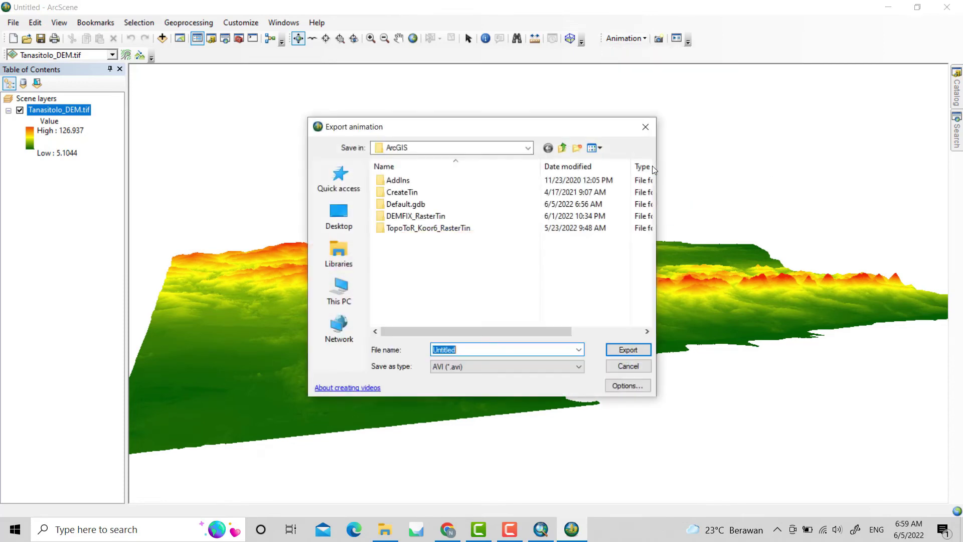
left_click(499, 147)
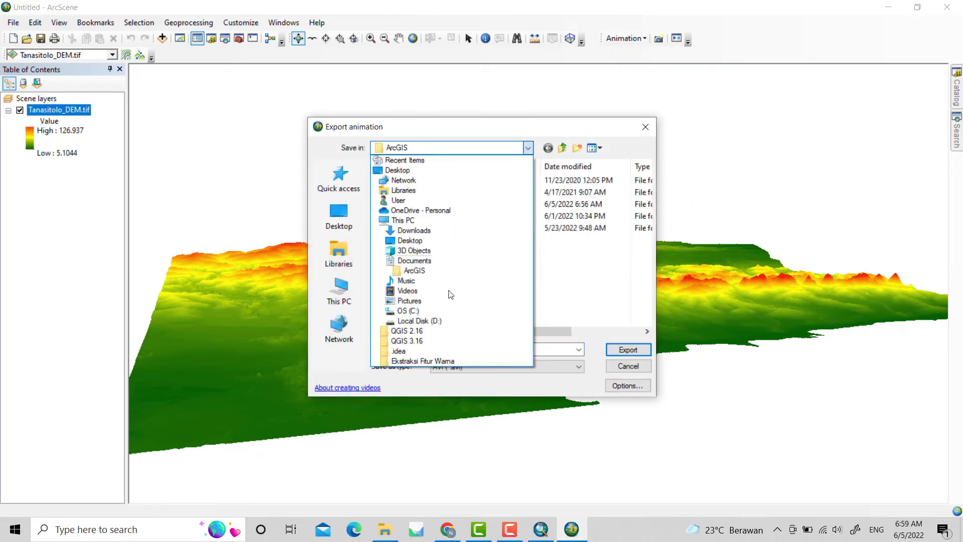
left_click(419, 320)
scroll(470, 267, "down", 3)
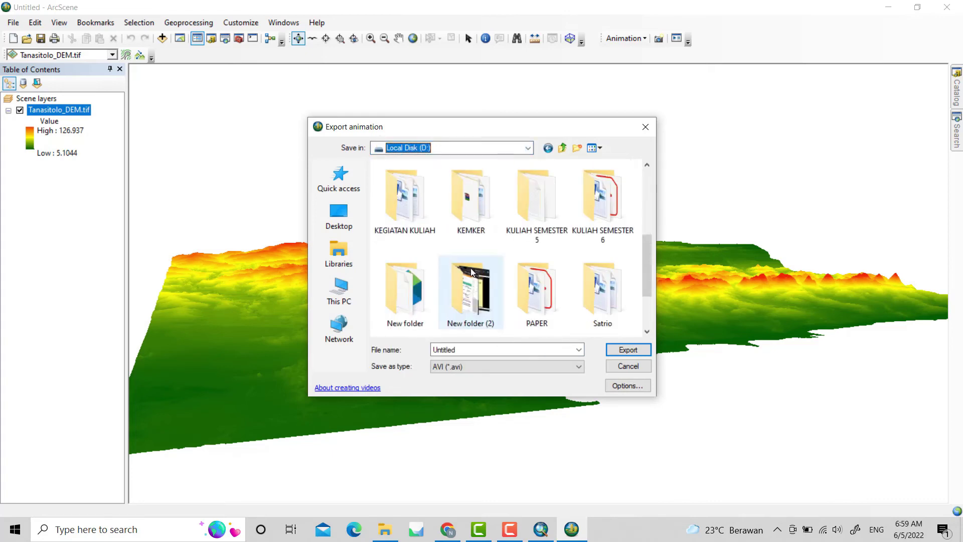
double_click(602, 216)
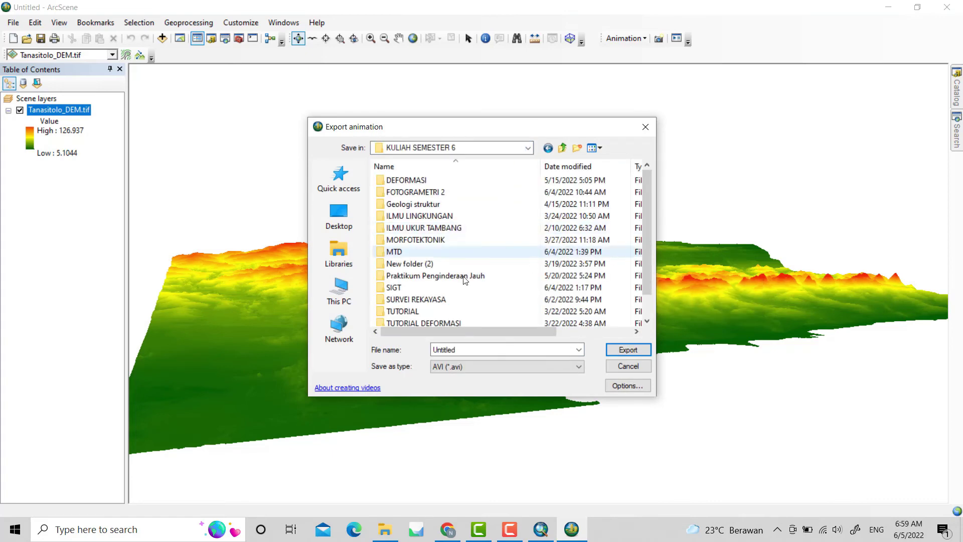
double_click(407, 251)
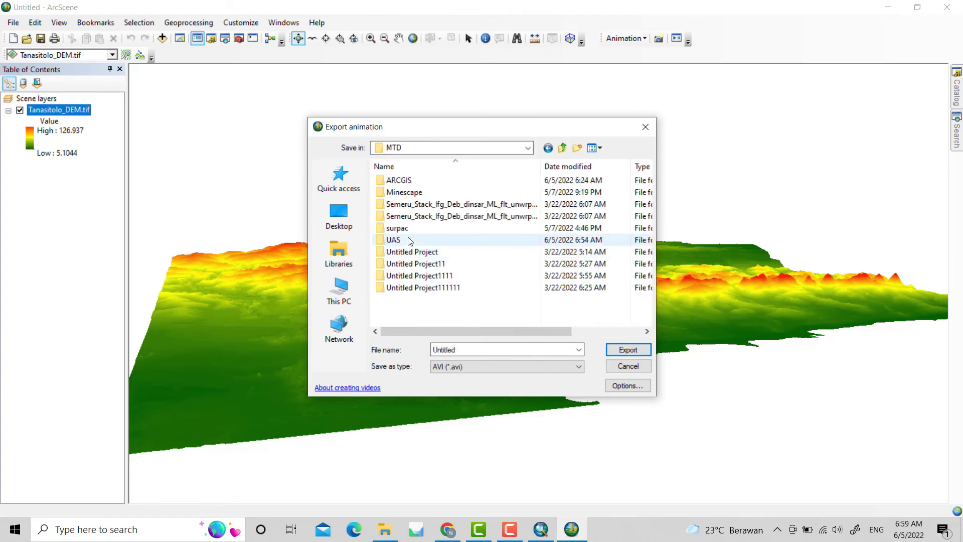
double_click(409, 240)
Export the animation as an AVI named ProjectUAS using the Microsoft Video 1 compressor.
double_click(547, 350)
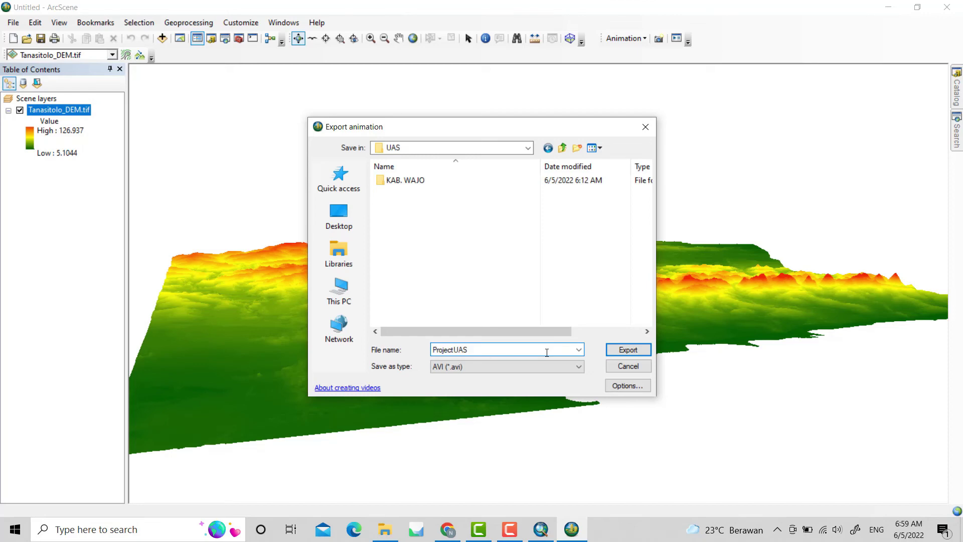
key("Return")
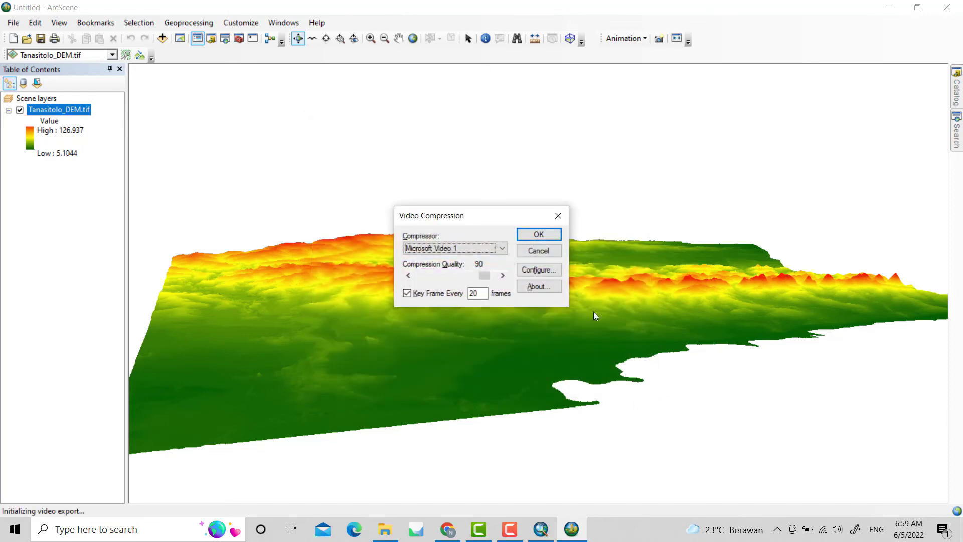
left_click(538, 236)
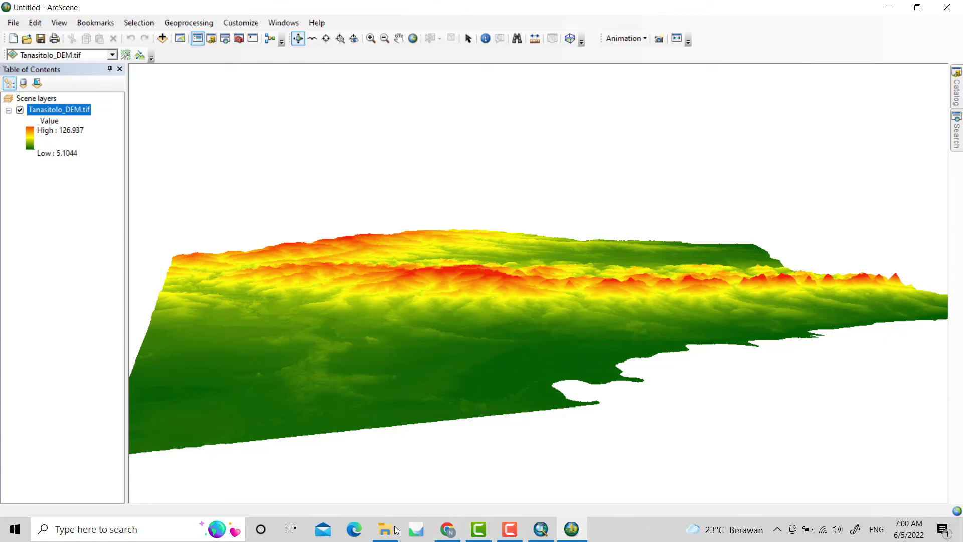
Switch to the UAS folder in File Explorer and open the ProjectUAS video with Windows Media Player.
mouse_move(392, 533)
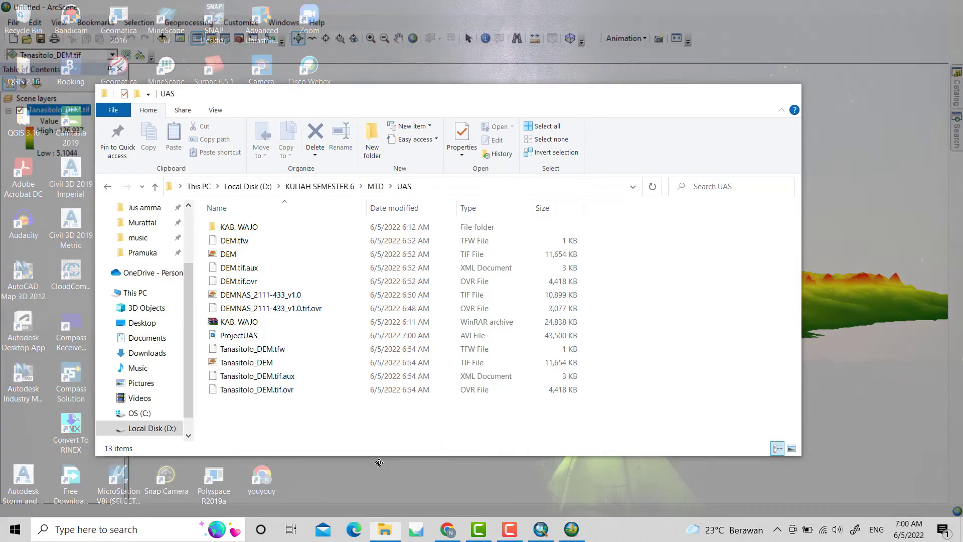
left_click(384, 478)
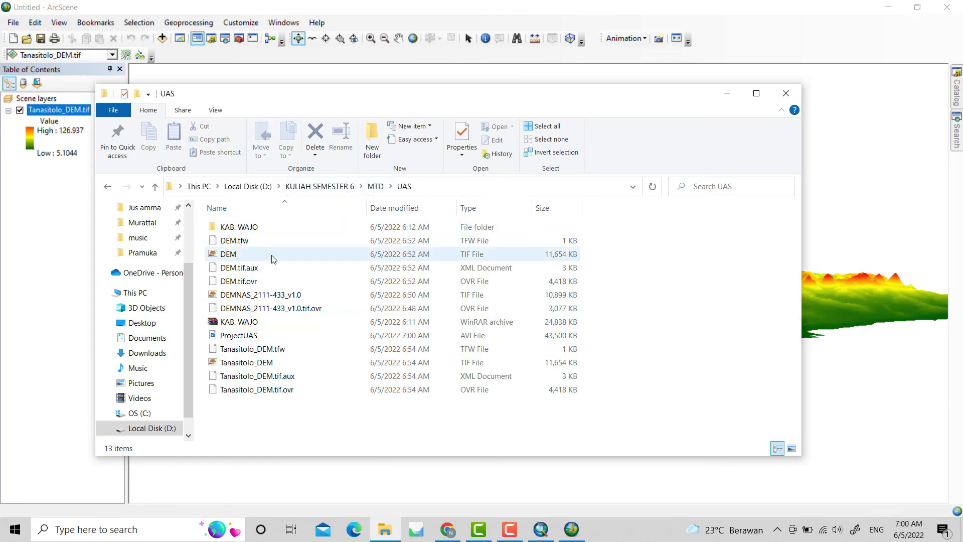
left_click(260, 339)
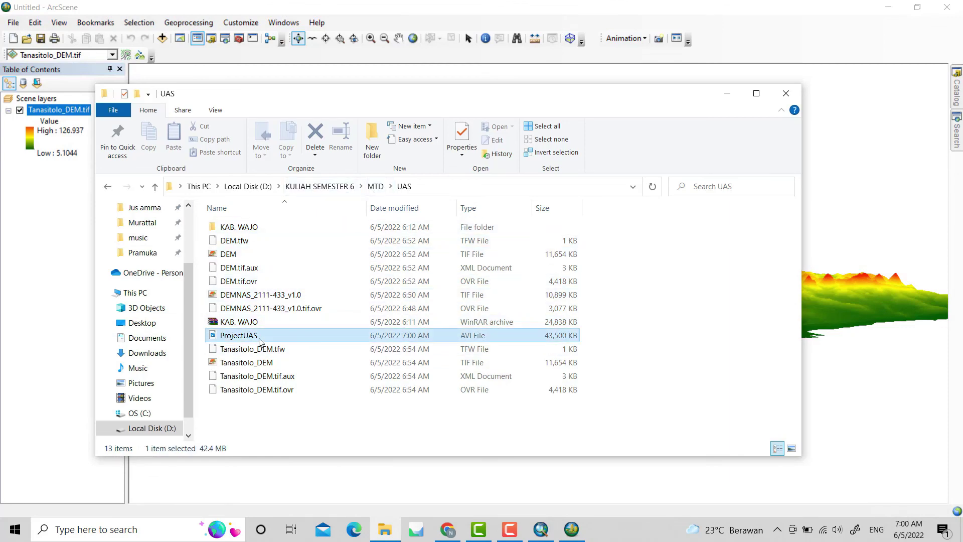
right_click(260, 339)
mouse_move(204, 145)
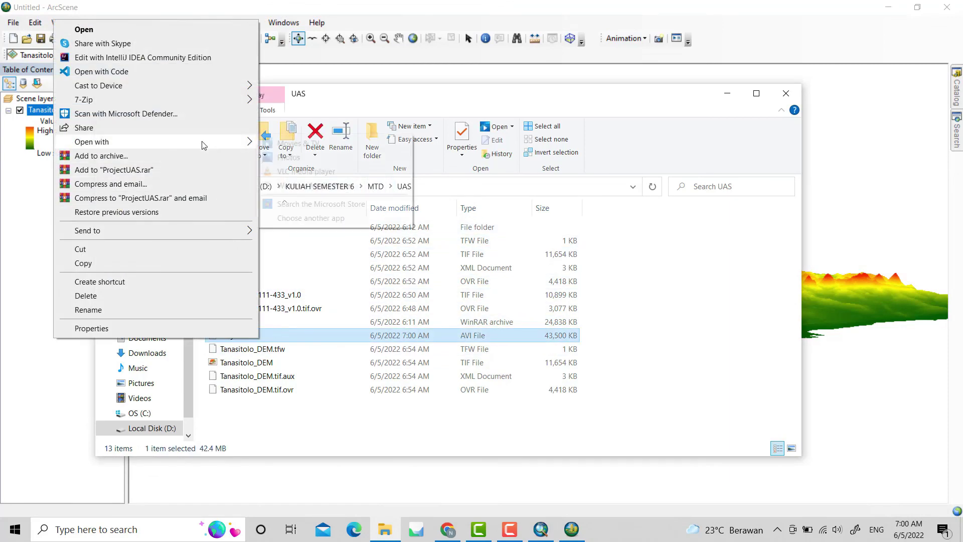
left_click(285, 186)
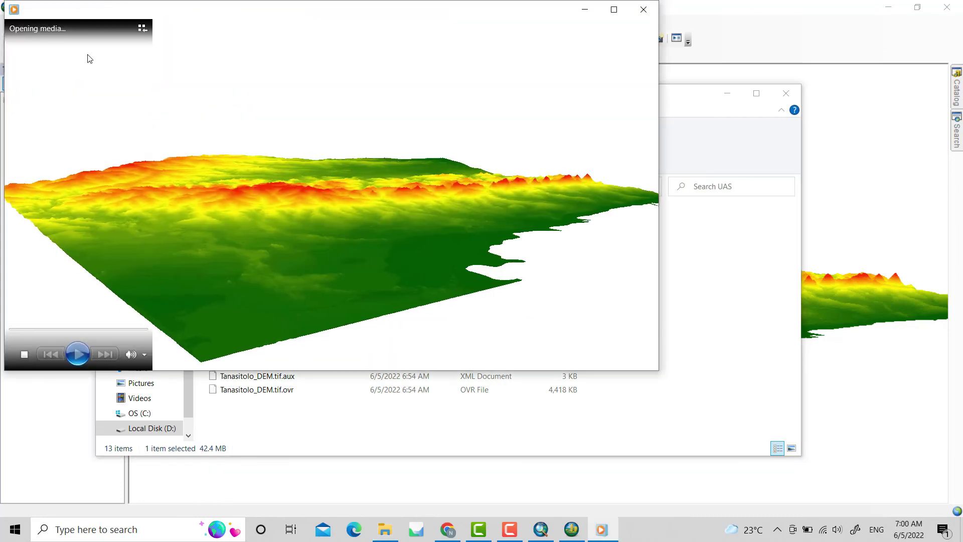
Maximize the player and watch the ProjectUAS animation in full screen.
left_click(614, 9)
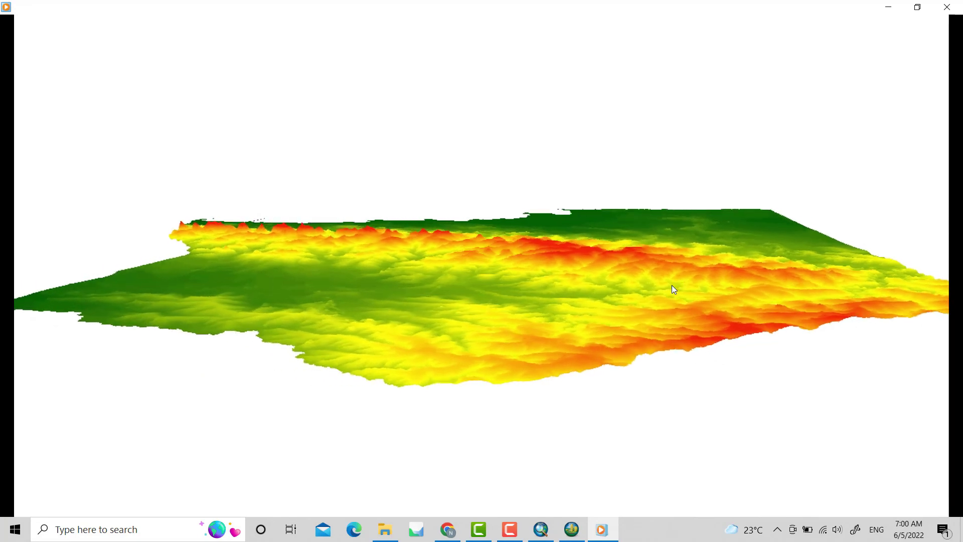
mouse_move(799, 78)
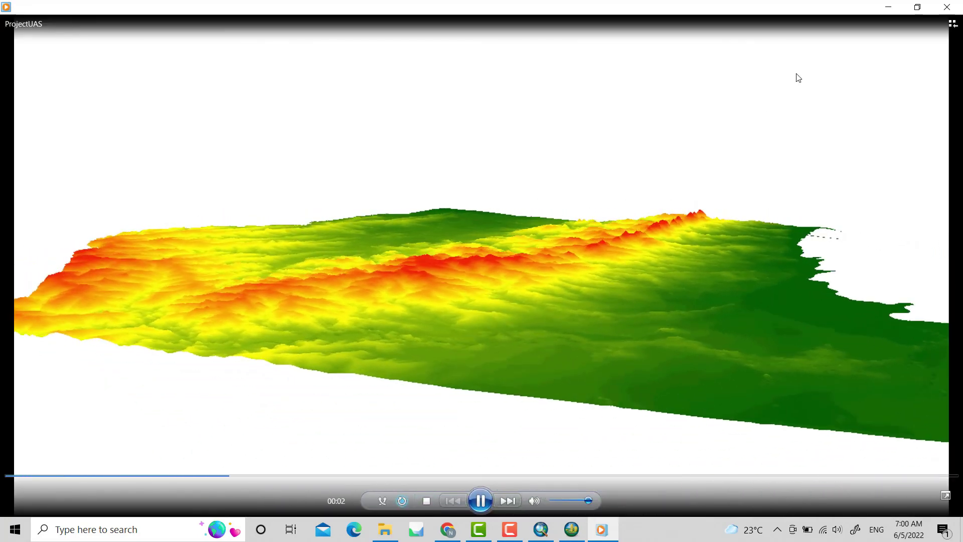
double_click(799, 76)
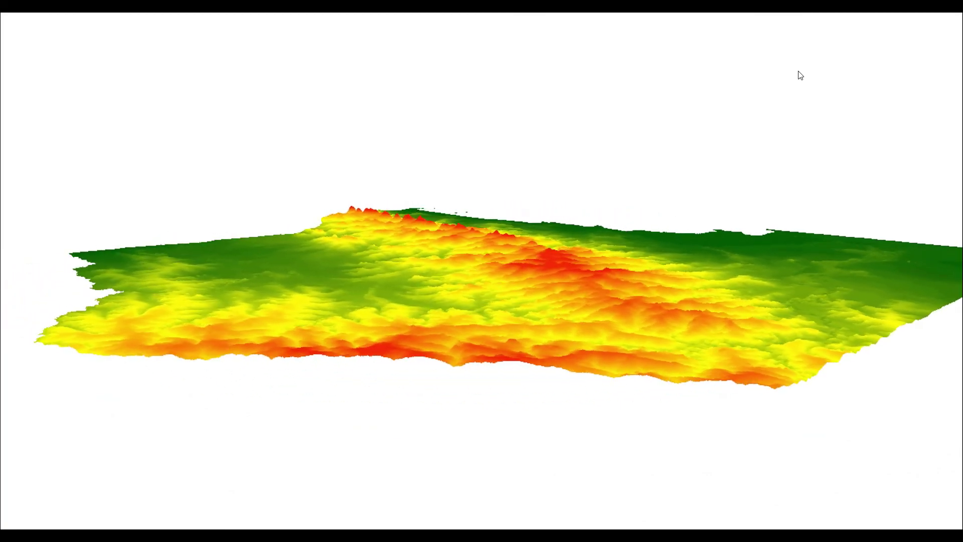
mouse_move(807, 77)
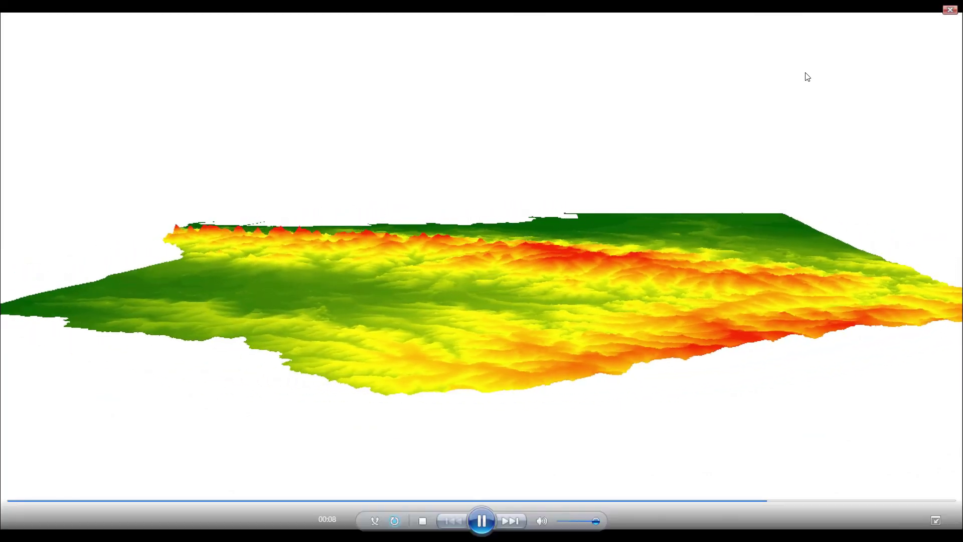